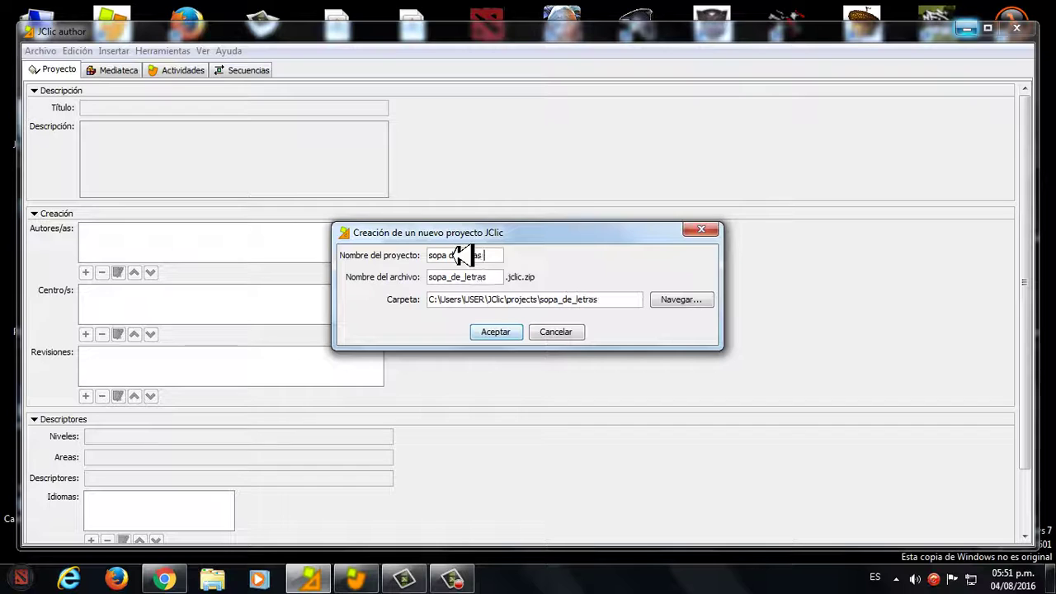
# - Create the new project named "sopa de letras" with the proposed file name and folder
pyautogui.click(499, 331)
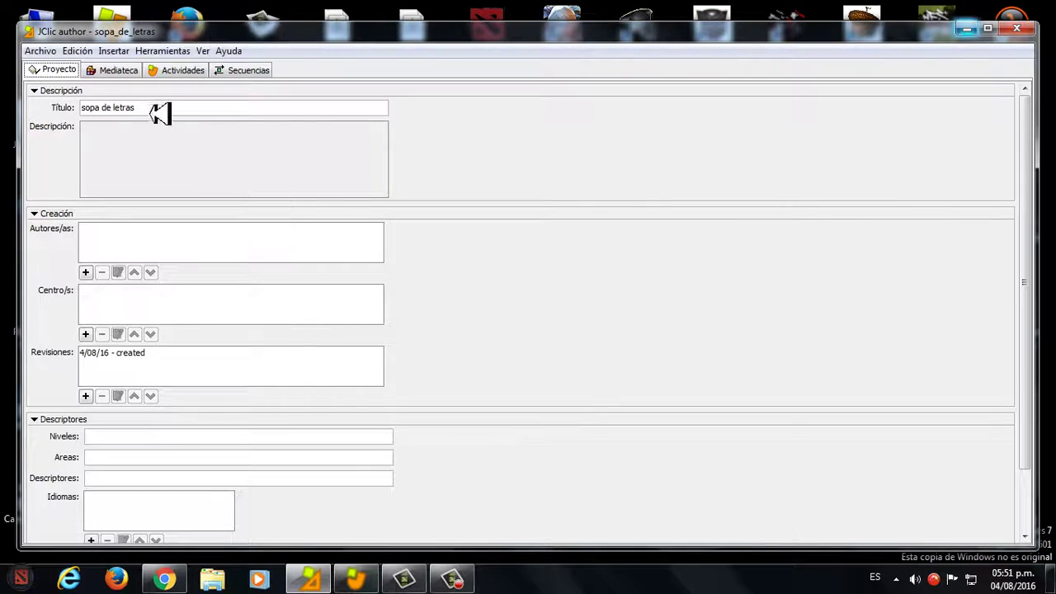
pyautogui.click(114, 69)
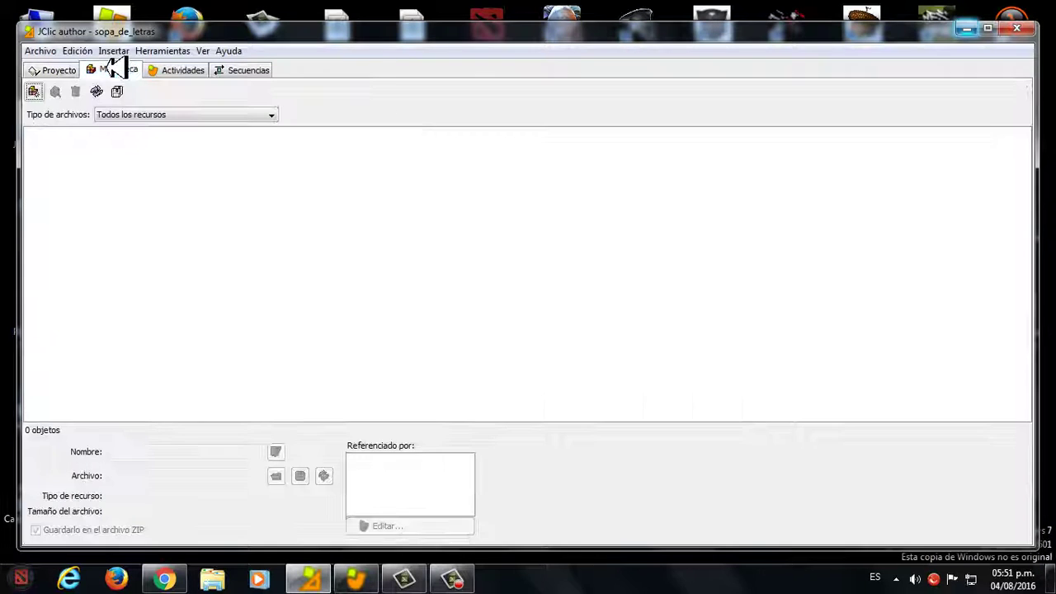
pyautogui.click(155, 115)
pyautogui.click(156, 115)
pyautogui.click(172, 68)
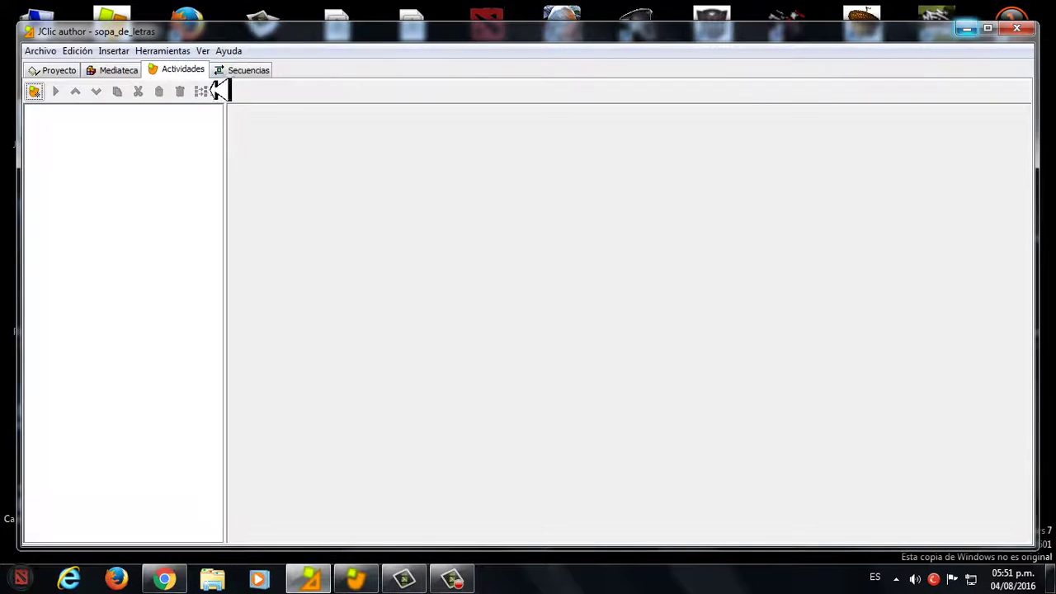
pyautogui.click(251, 70)
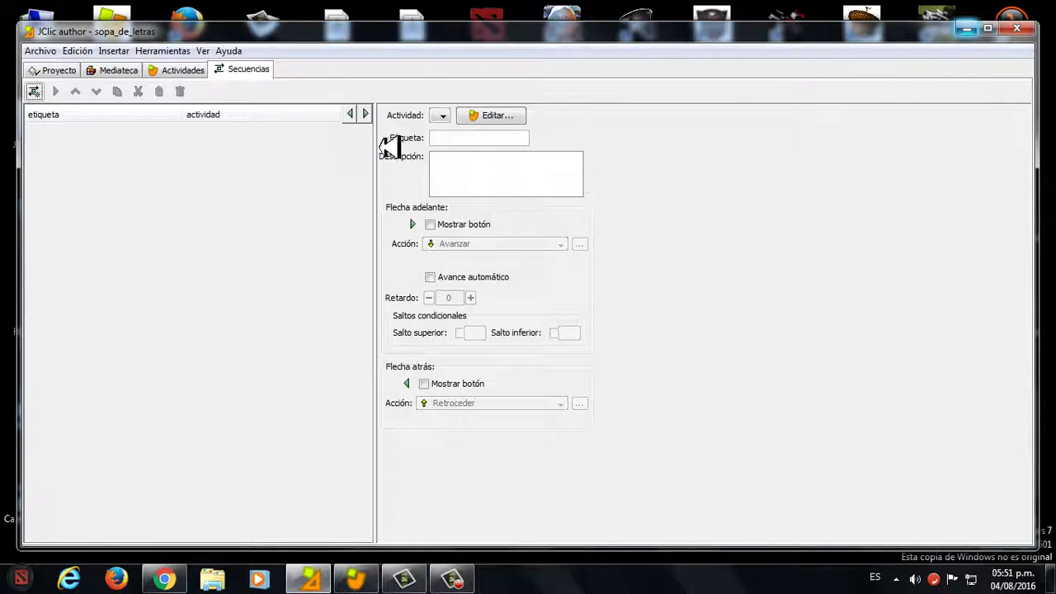
# - Add a new activity of type "Sopa de letras" named "sopa de letras"
pyautogui.click(176, 68)
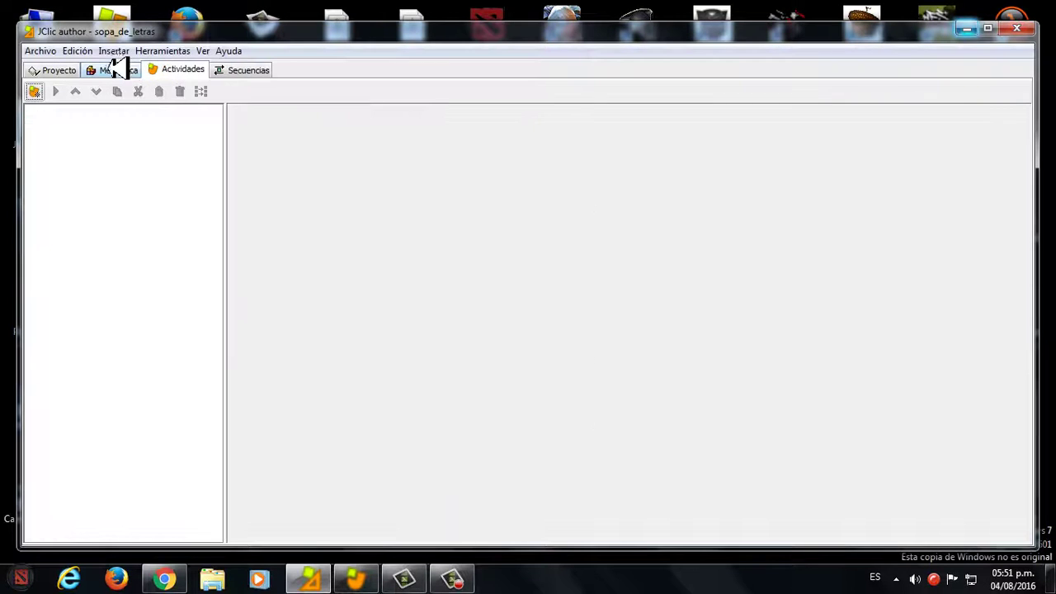
pyautogui.click(36, 92)
pyautogui.click(375, 348)
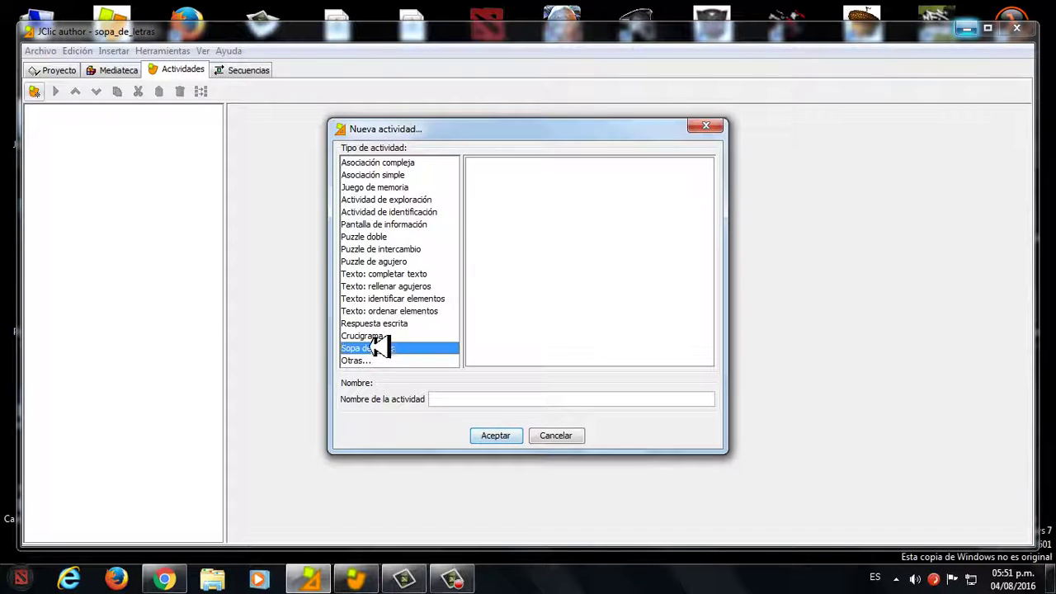
pyautogui.write('sopa de letras')
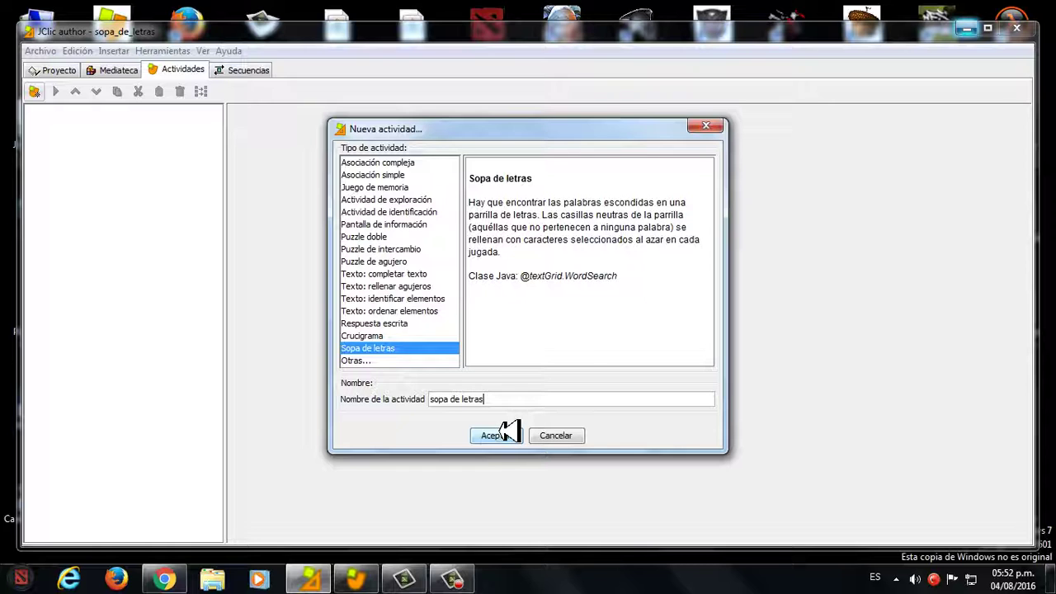
pyautogui.click(507, 432)
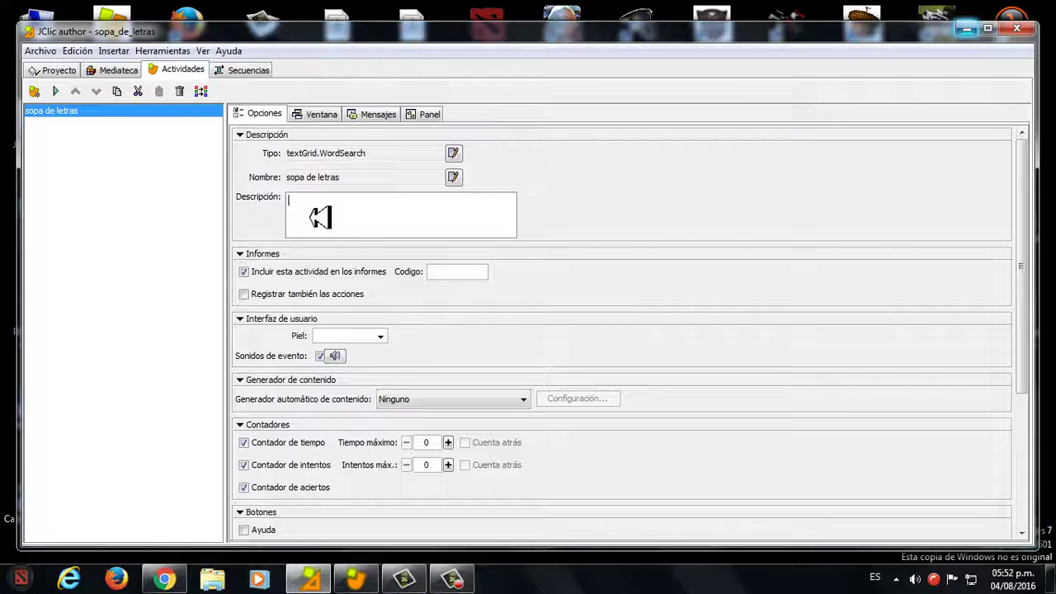
# - Enter "UN JUEGO EDUCATIVO PÁRA TODOS" as the activity's description
pyautogui.write('JUEGO EDUCATIVO PÁRA TODOS')
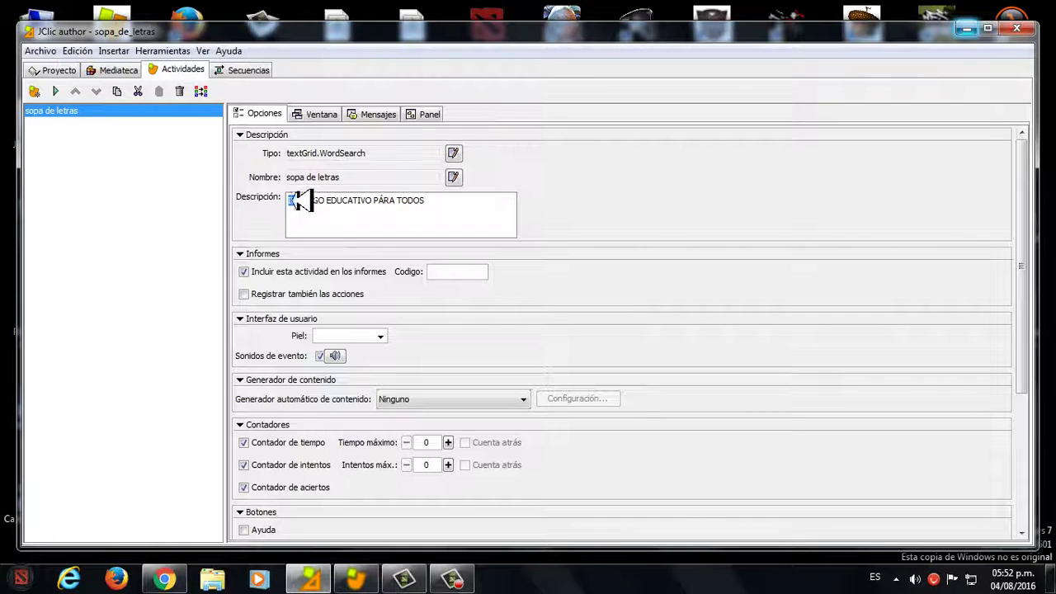
pyautogui.press('BackSpace')
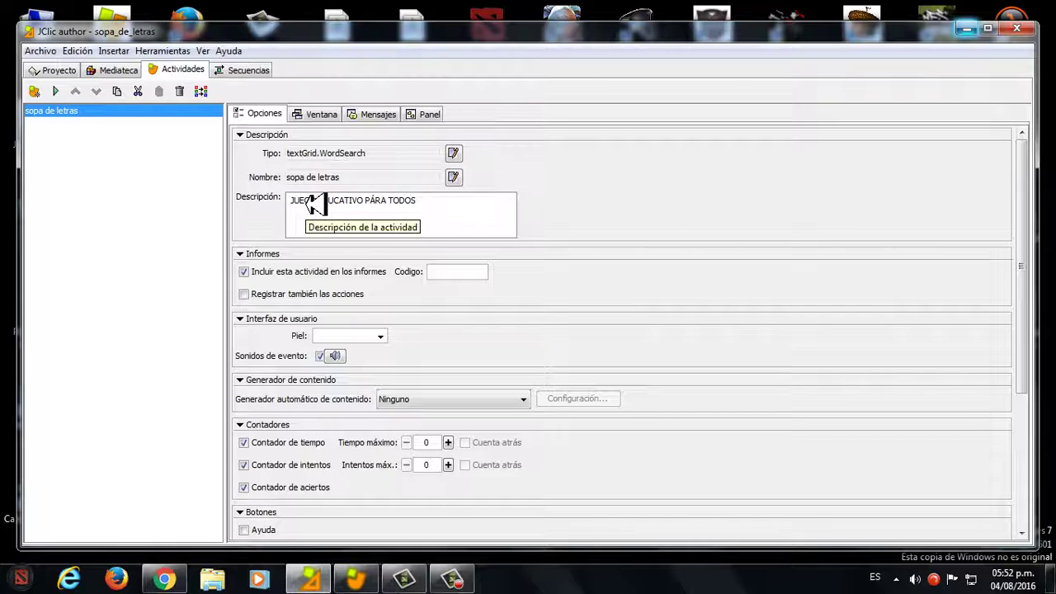
pyautogui.write('UN')
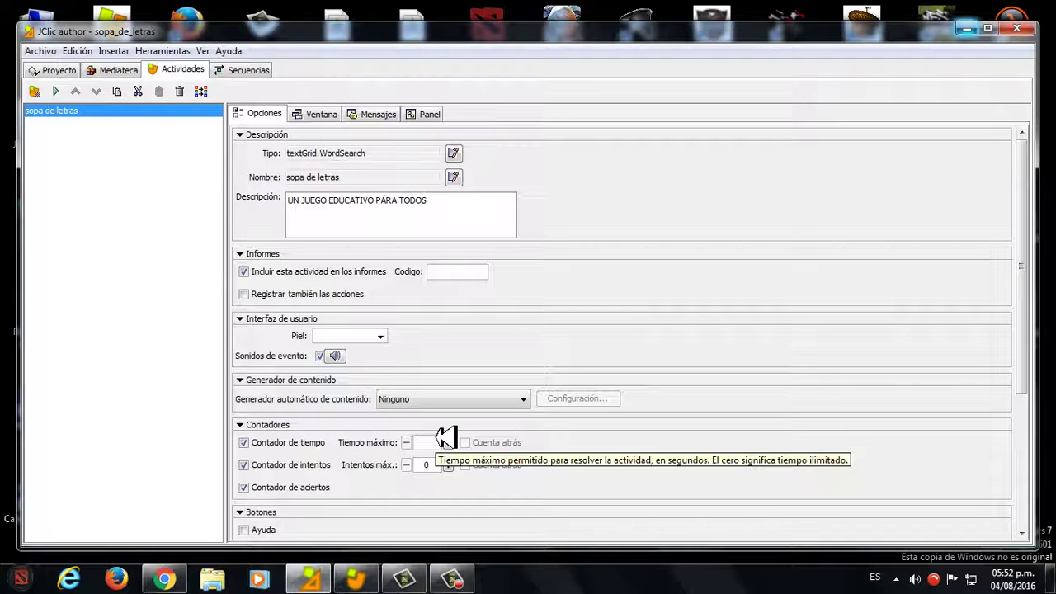
# - Limit the activity to a maximum time of 90 seconds and 20 attempts, and enable the help button
pyautogui.press('BackSpace')
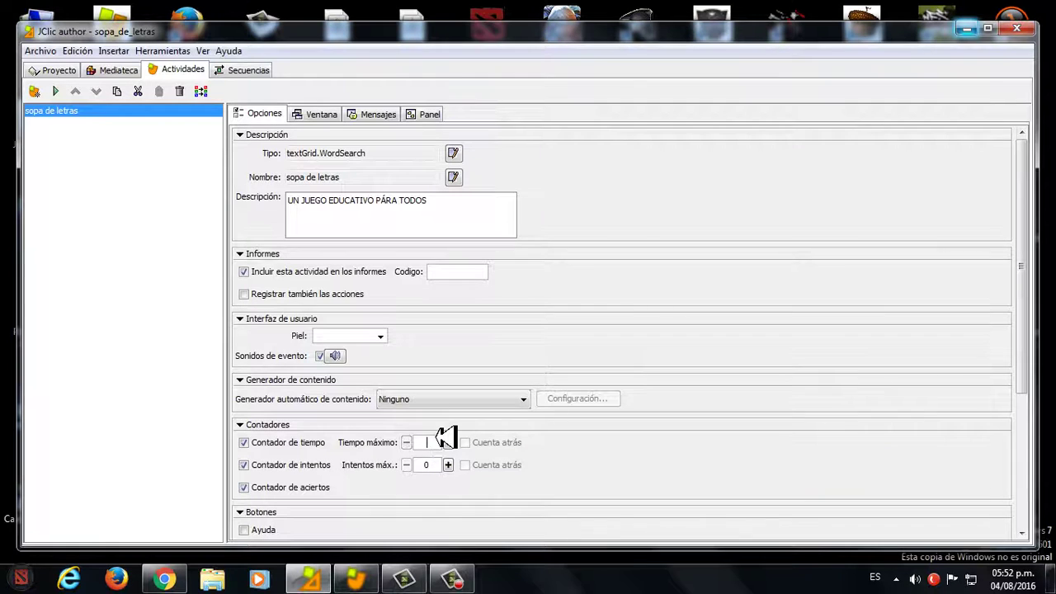
pyautogui.click(437, 465)
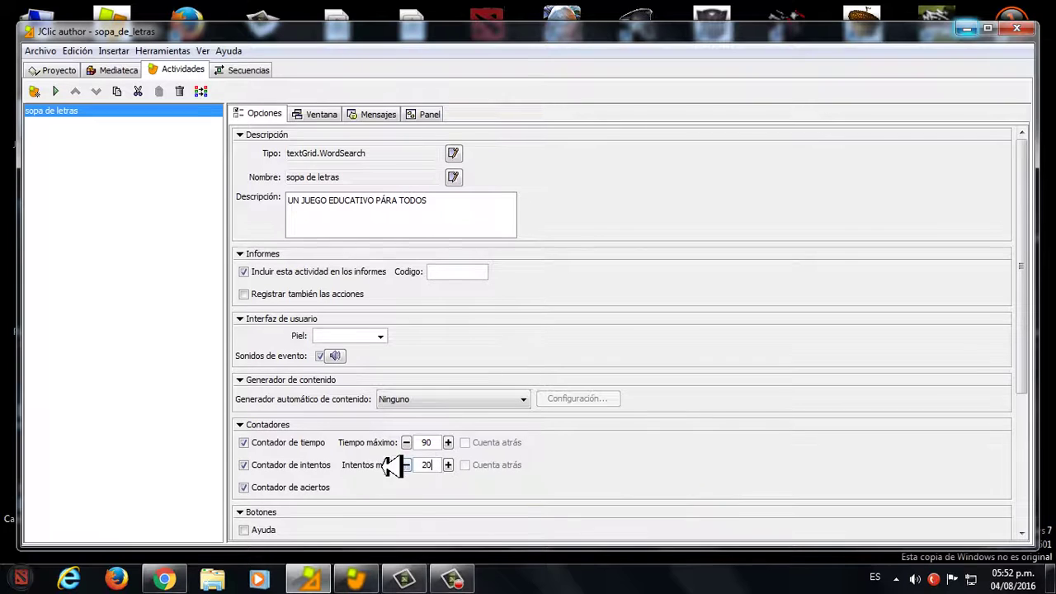
pyautogui.scroll(-1, 323, 469)
pyautogui.click(245, 525)
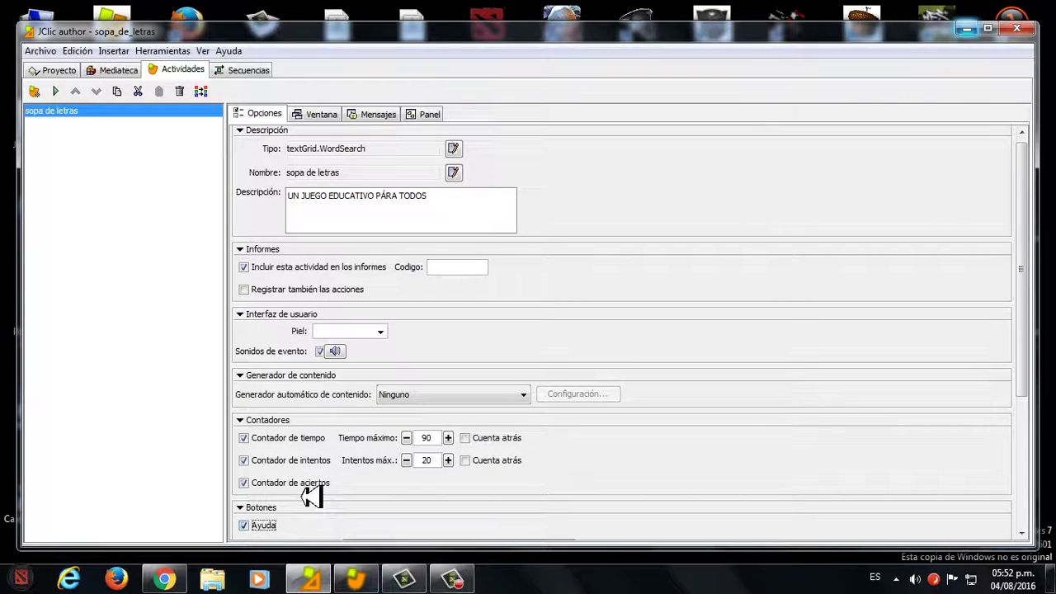
pyautogui.scroll(-1, 309, 495)
pyautogui.moveTo(1022, 387); pyautogui.dragTo(1023, 440)
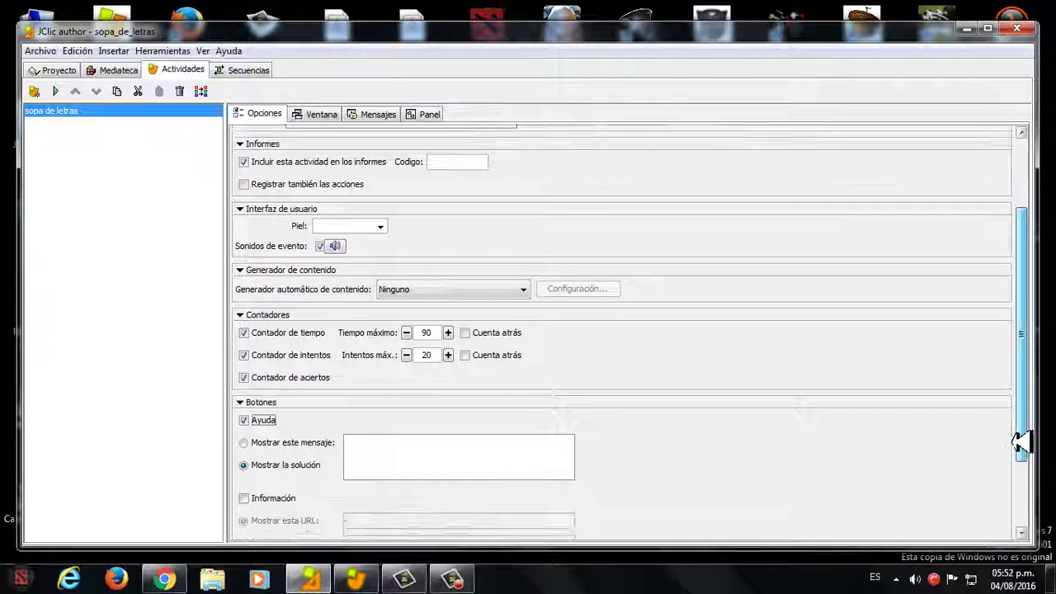
pyautogui.click(245, 438)
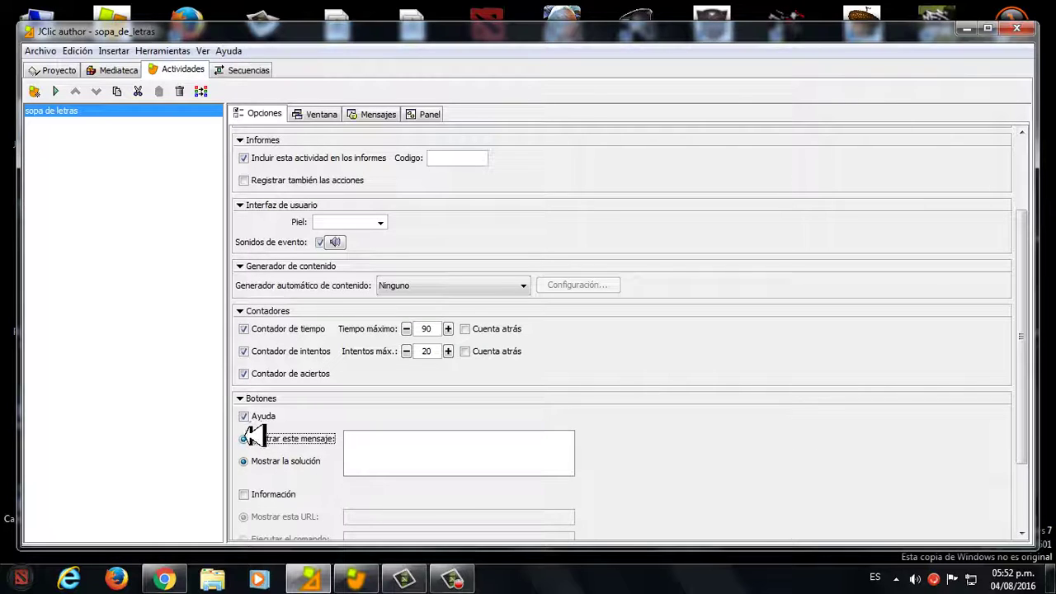
pyautogui.click(369, 445)
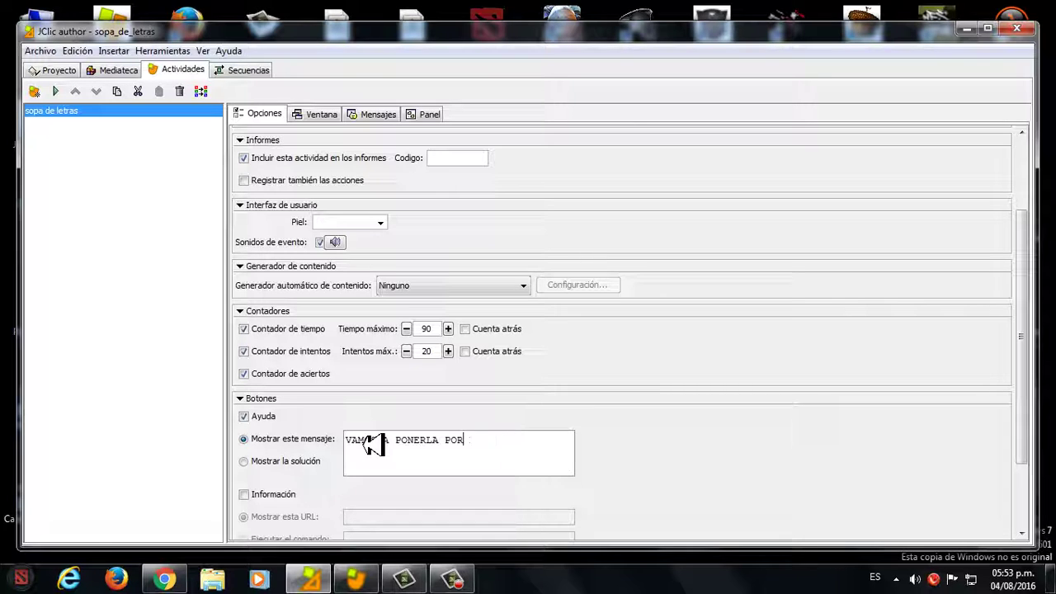
pyautogui.click(243, 460)
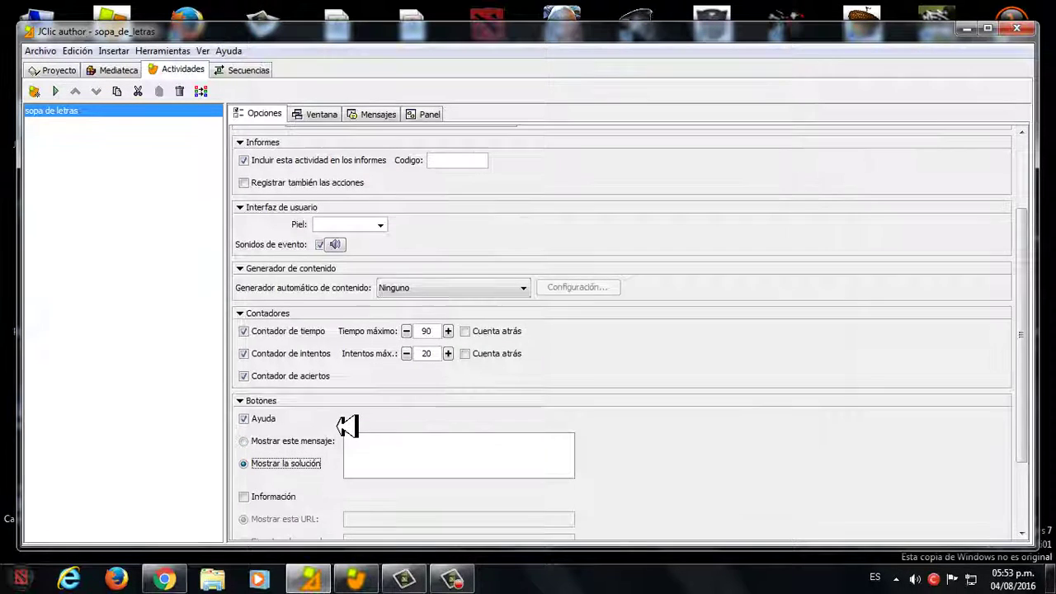
# - Enable the activity's initial message and give it the centred text "BIENVENIDO"
pyautogui.scroll(3, 337, 424)
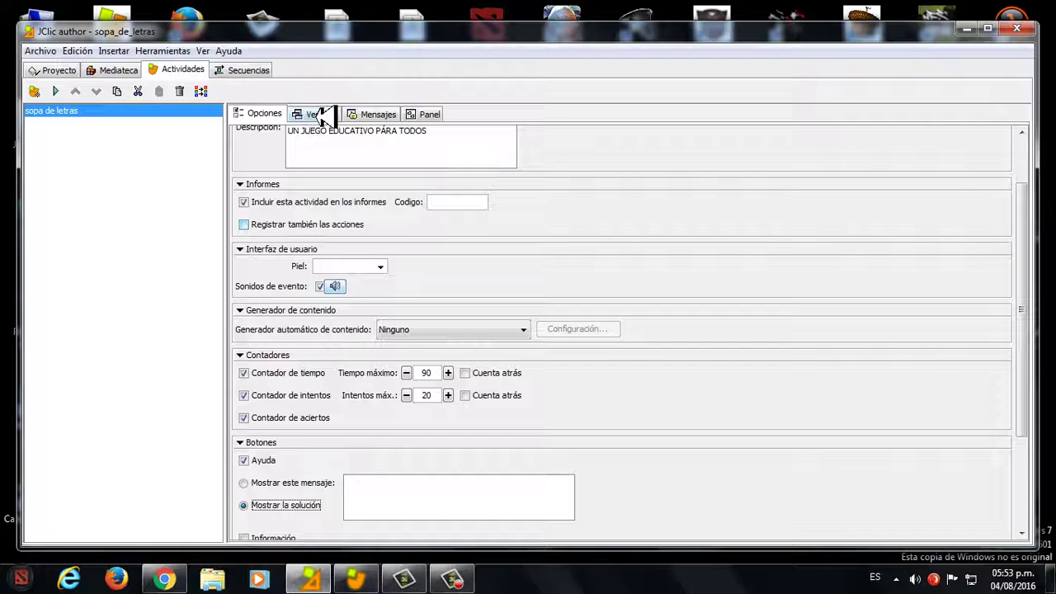
pyautogui.click(328, 116)
pyautogui.click(384, 113)
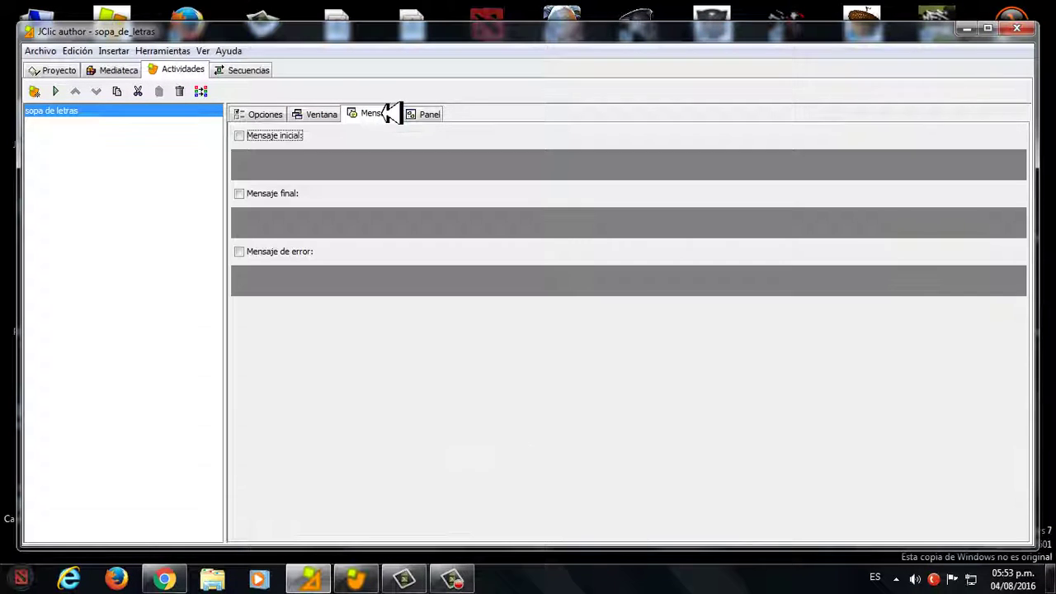
pyautogui.click(253, 137)
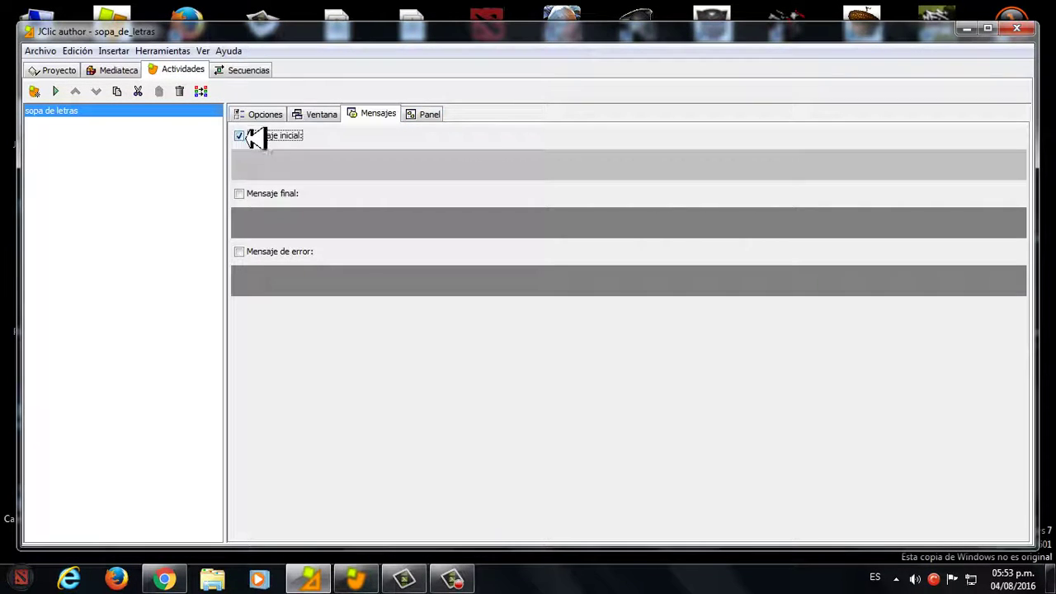
pyautogui.click(332, 160)
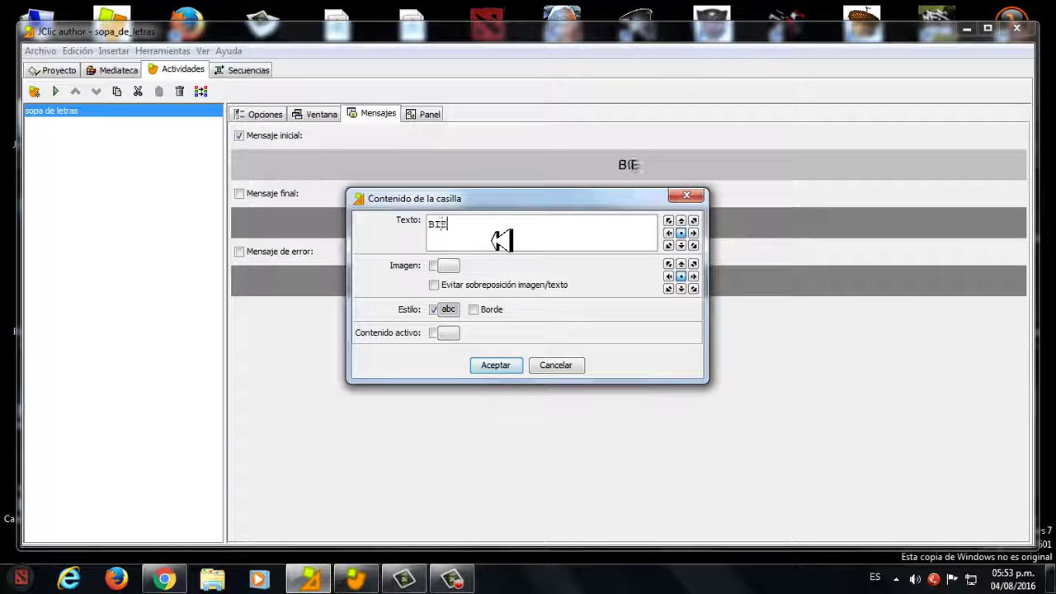
pyautogui.write('BIENVENIDO')
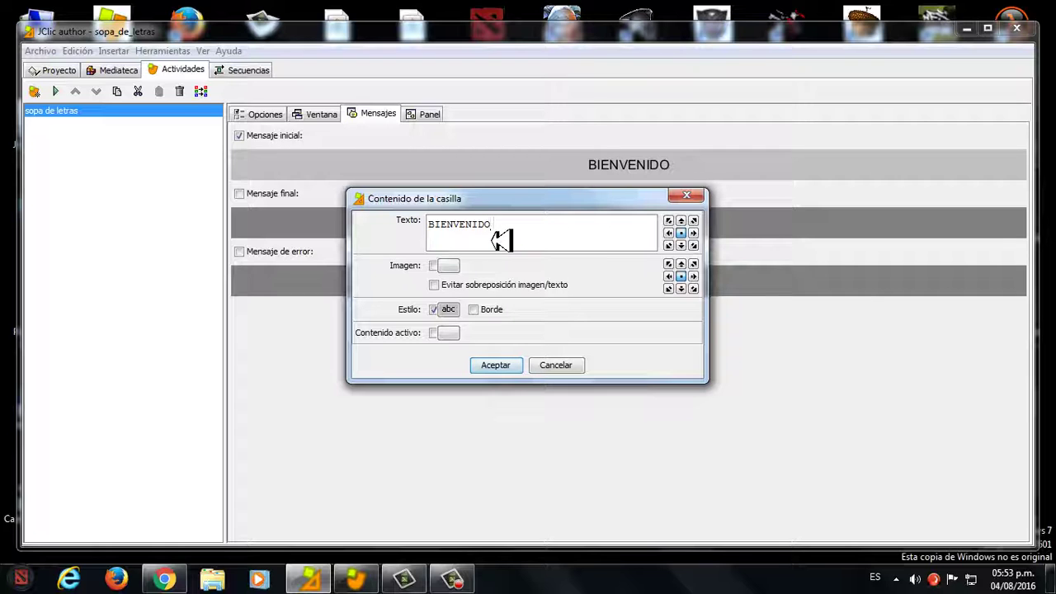
pyautogui.click(681, 233)
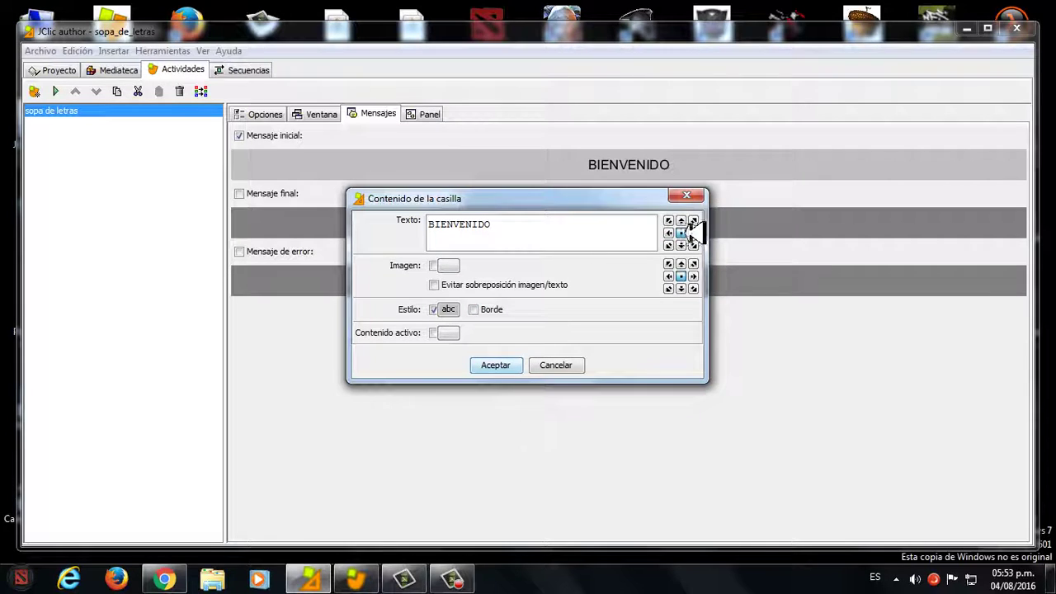
# - Set the background colour of the initial message's style to a light violet-blue
pyautogui.click(454, 308)
pyautogui.click(578, 215)
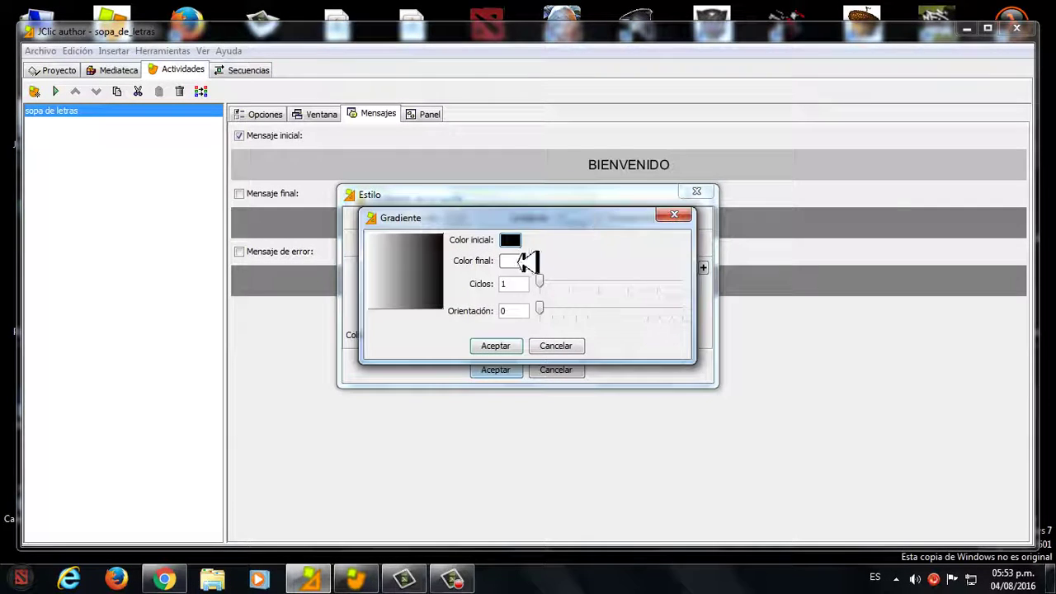
pyautogui.click(673, 216)
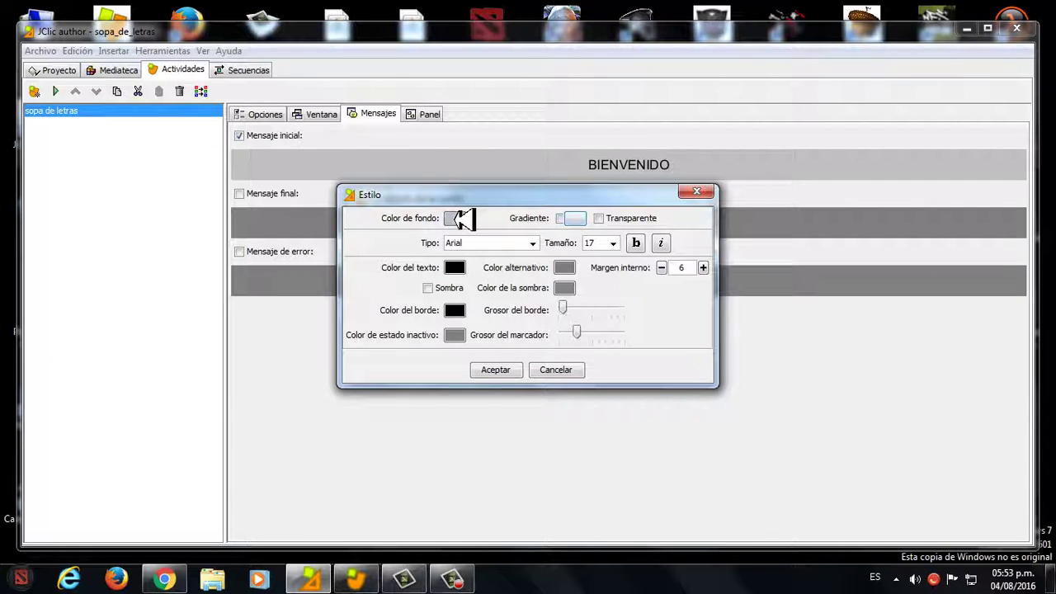
pyautogui.click(459, 219)
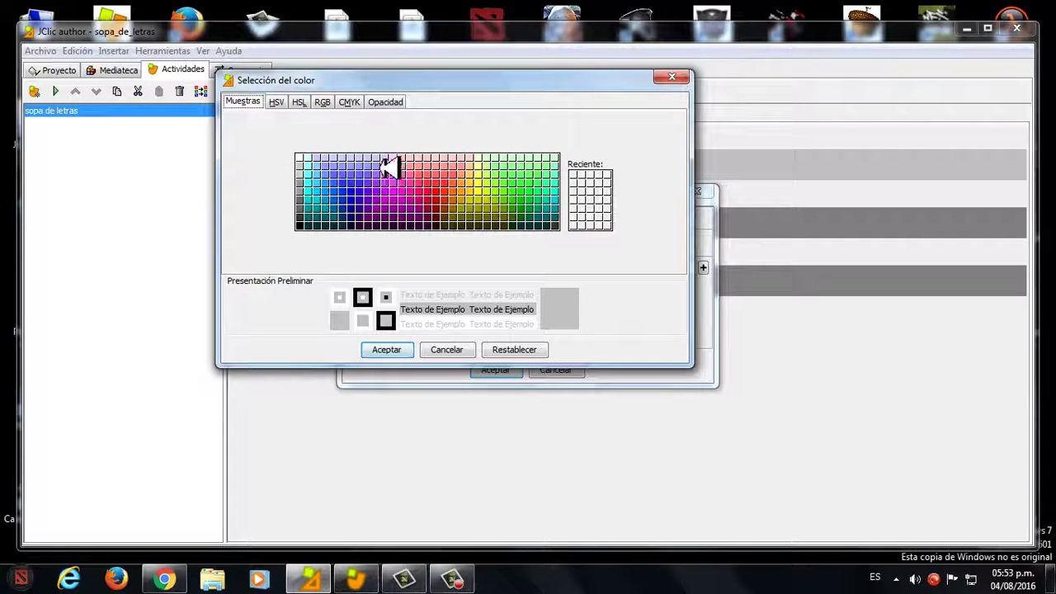
pyautogui.click(385, 167)
pyautogui.click(386, 348)
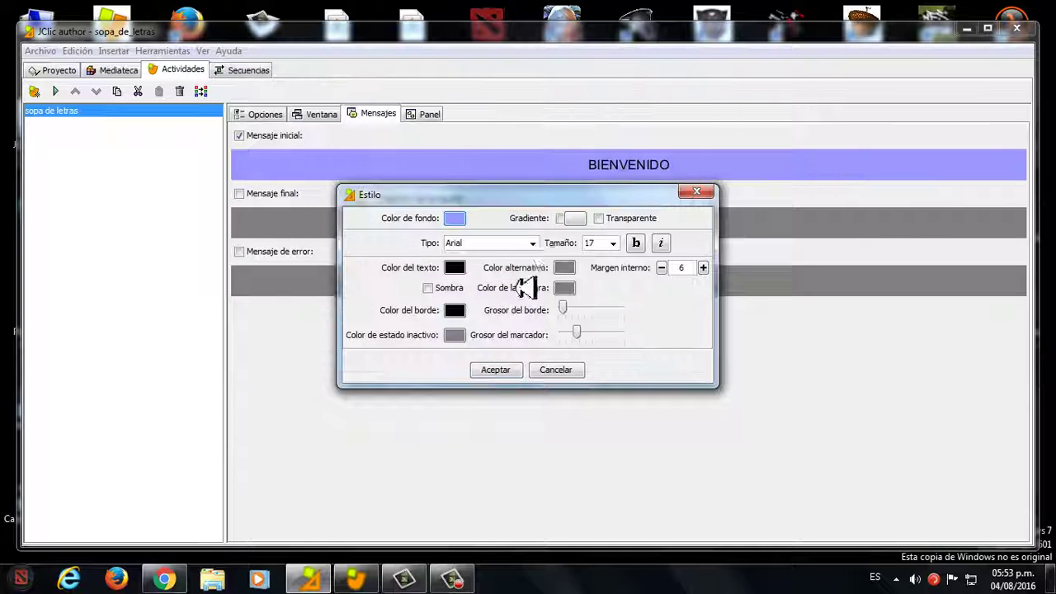
# - Start a gradient for the initial message's background and set its orientation to about 114
pyautogui.click(575, 218)
pyautogui.click(564, 308)
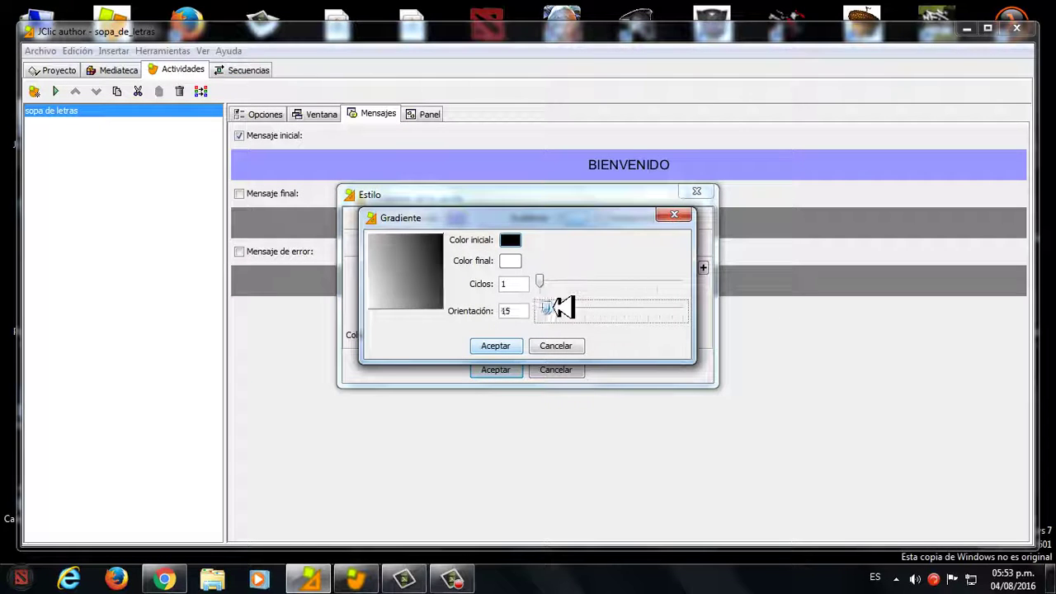
pyautogui.moveTo(563, 308); pyautogui.dragTo(594, 307)
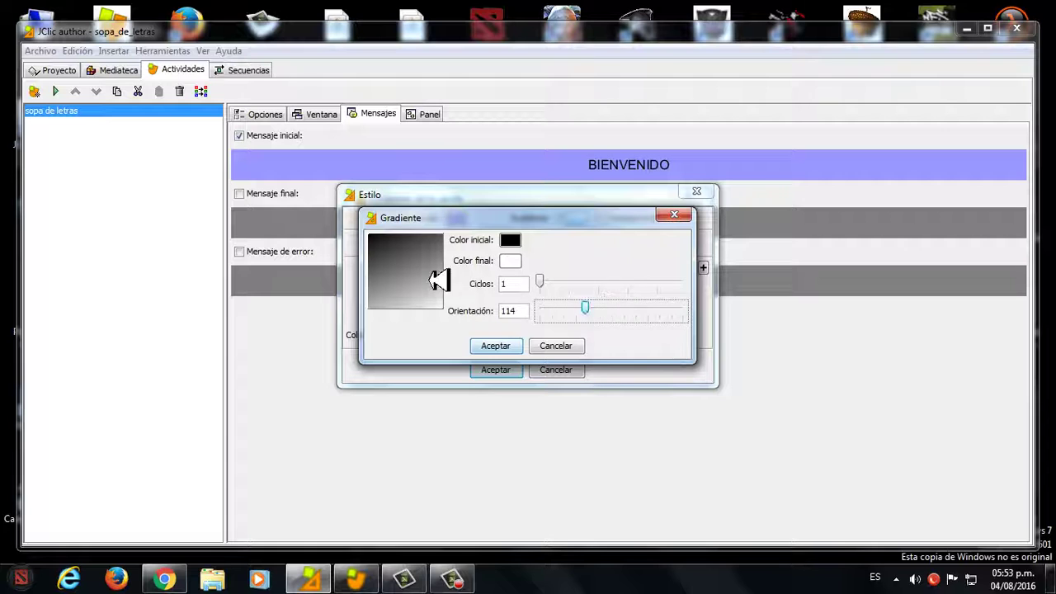
# - Set the gradient's initial colour to a light violet-blue from the colour swatches
pyautogui.click(510, 239)
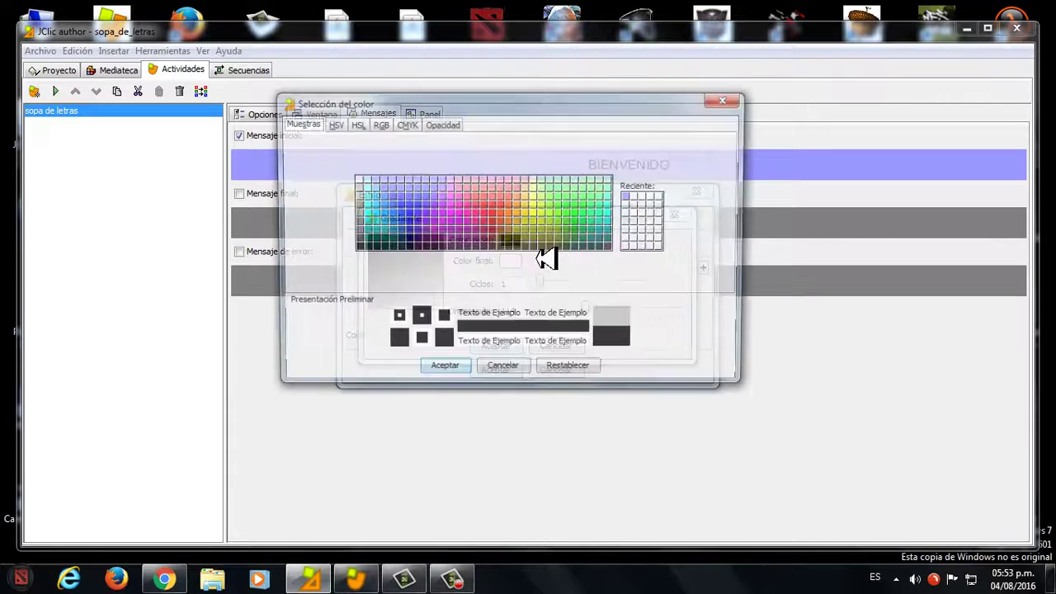
pyautogui.click(501, 228)
pyautogui.click(459, 212)
pyautogui.click(429, 199)
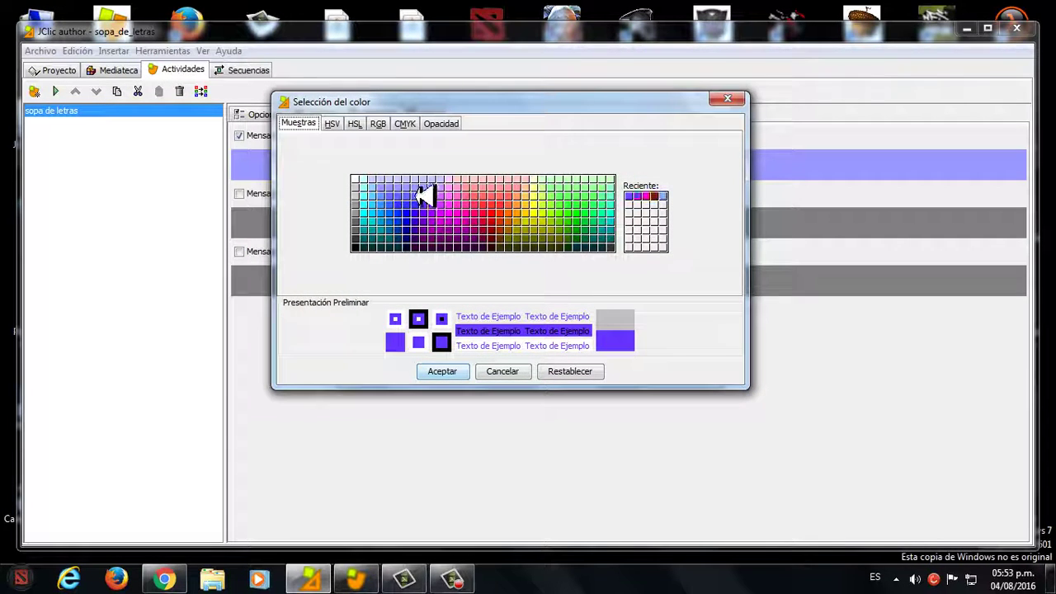
pyautogui.click(419, 187)
pyautogui.click(440, 370)
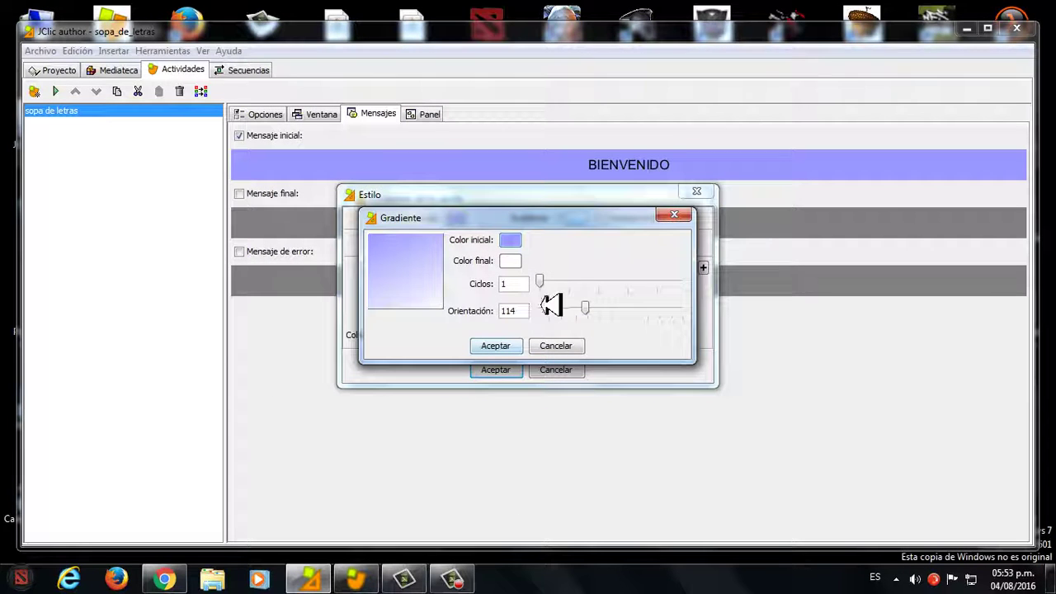
# - Increase the gradient's number of cycles to get repeated bands, and apply the style to the initial message
pyautogui.moveTo(550, 282); pyautogui.dragTo(617, 307)
pyautogui.click(517, 345)
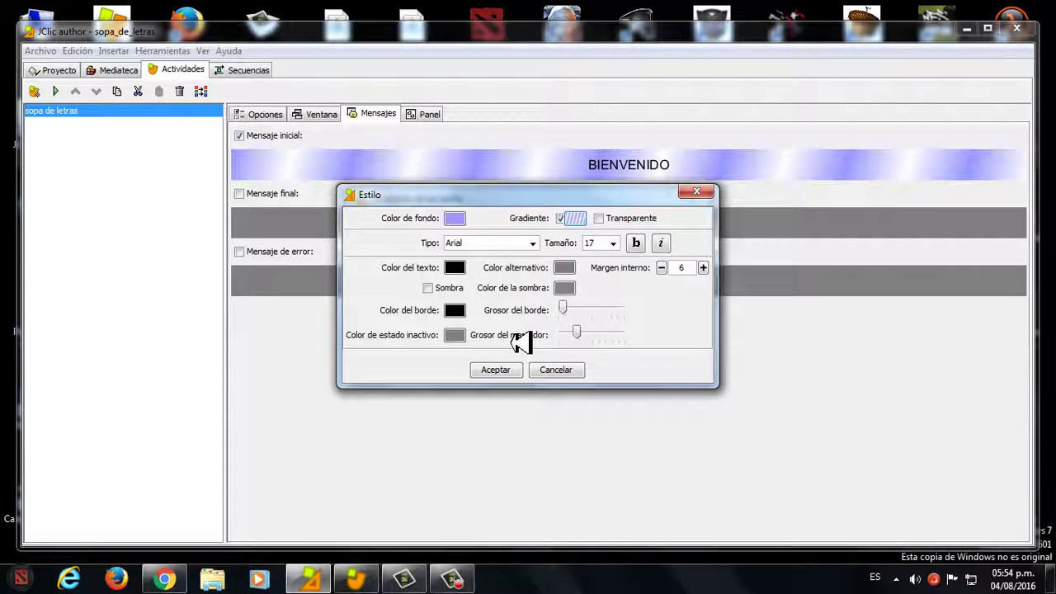
pyautogui.click(494, 369)
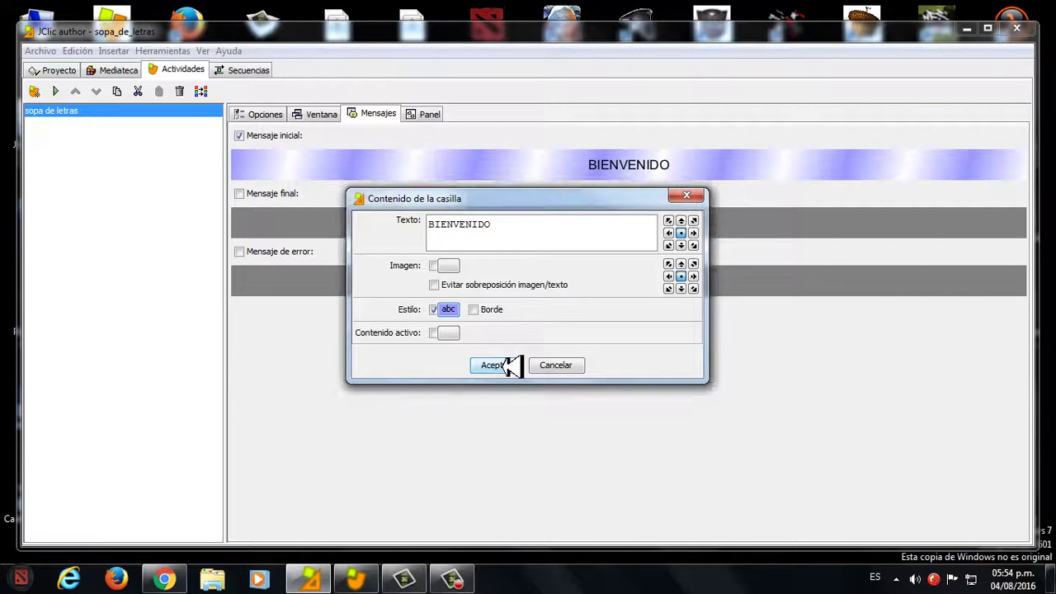
# - Confirm the initial message's contents and enter "FINAL" as the text of the final message
pyautogui.click(506, 364)
pyautogui.click(561, 222)
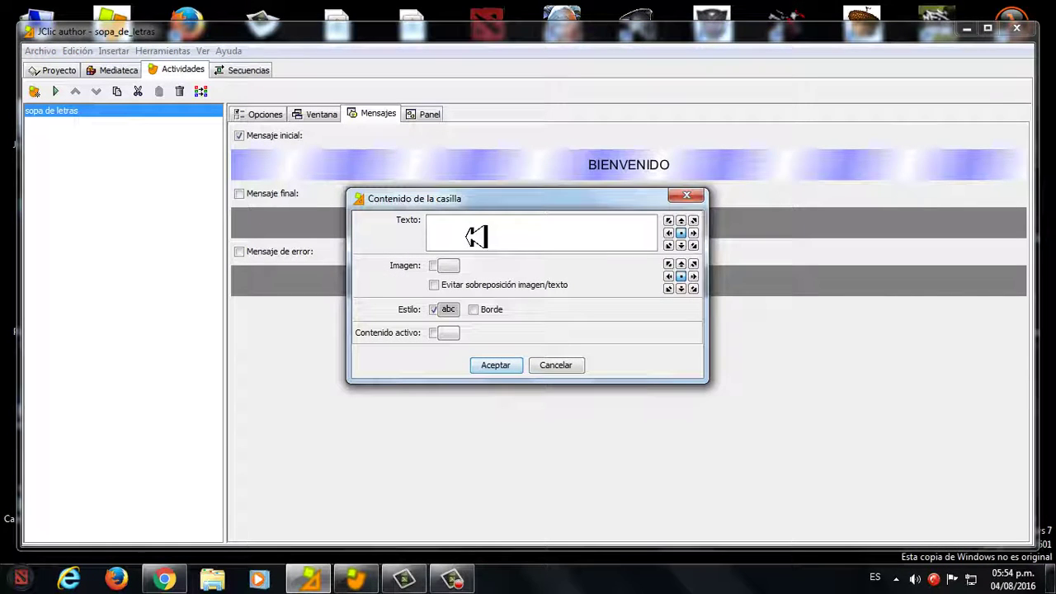
pyautogui.write('FINAL')
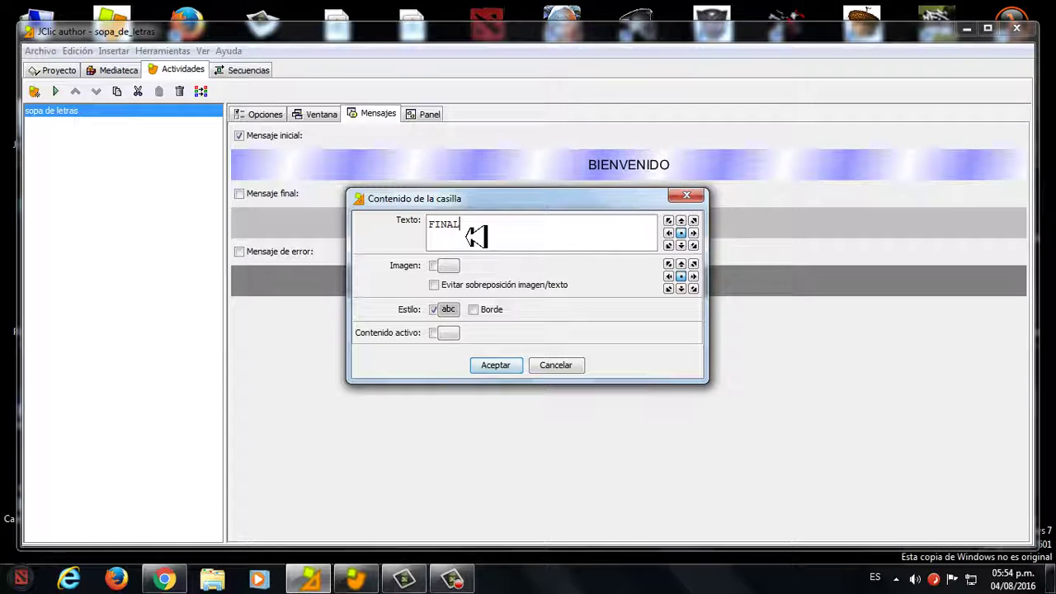
# - Give the final message's style a gradient background in light green and white, and apply it
pyautogui.click(445, 310)
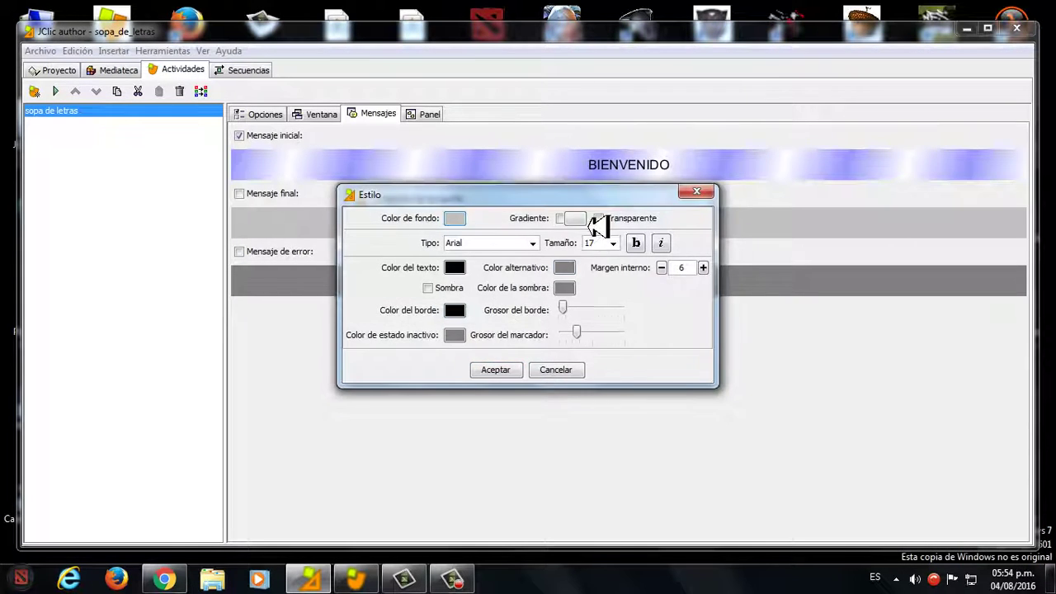
pyautogui.click(566, 217)
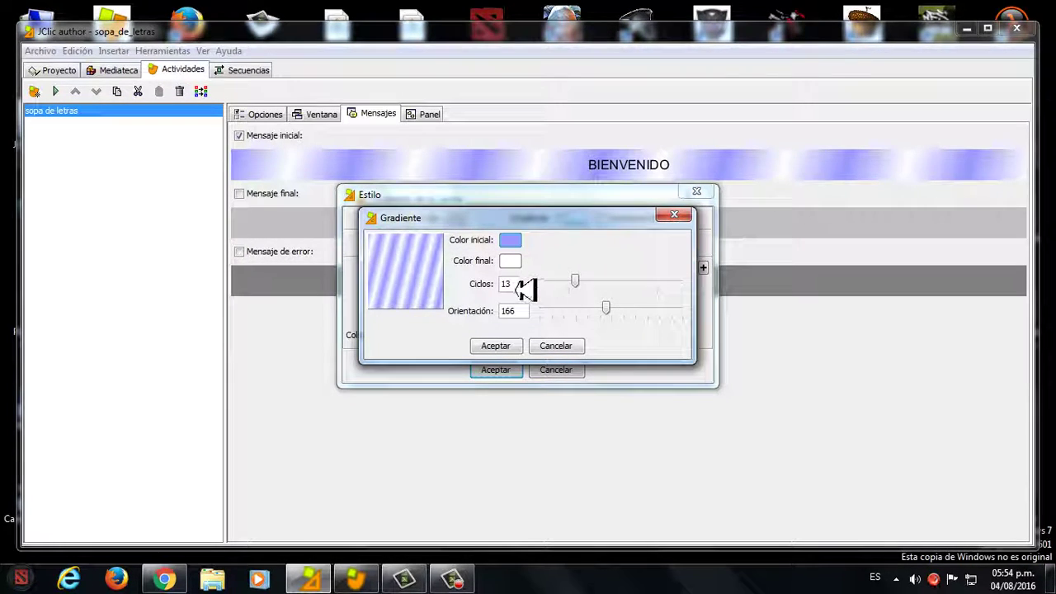
pyautogui.click(505, 261)
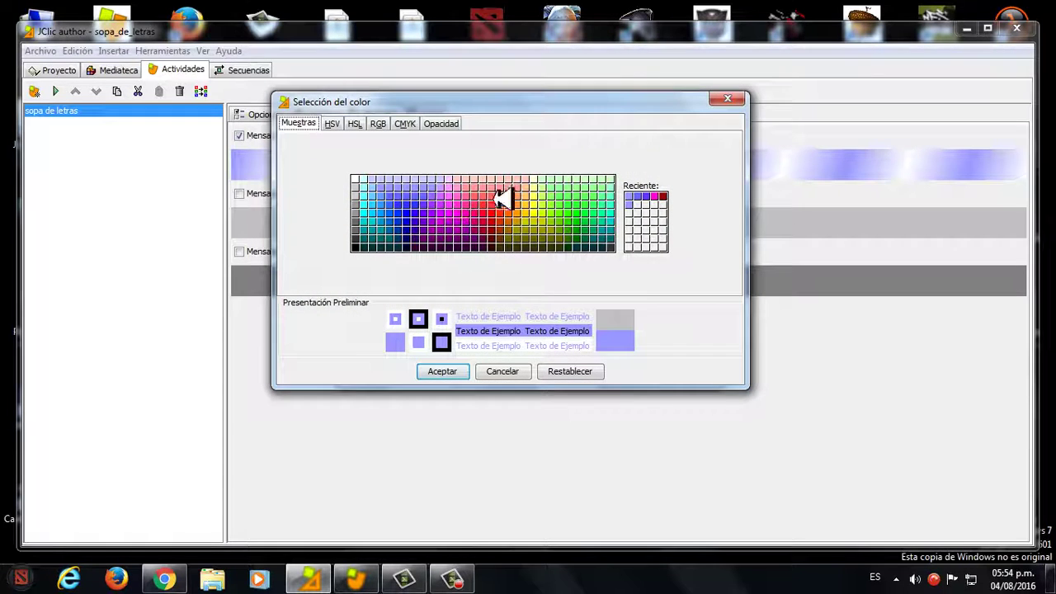
pyautogui.click(541, 185)
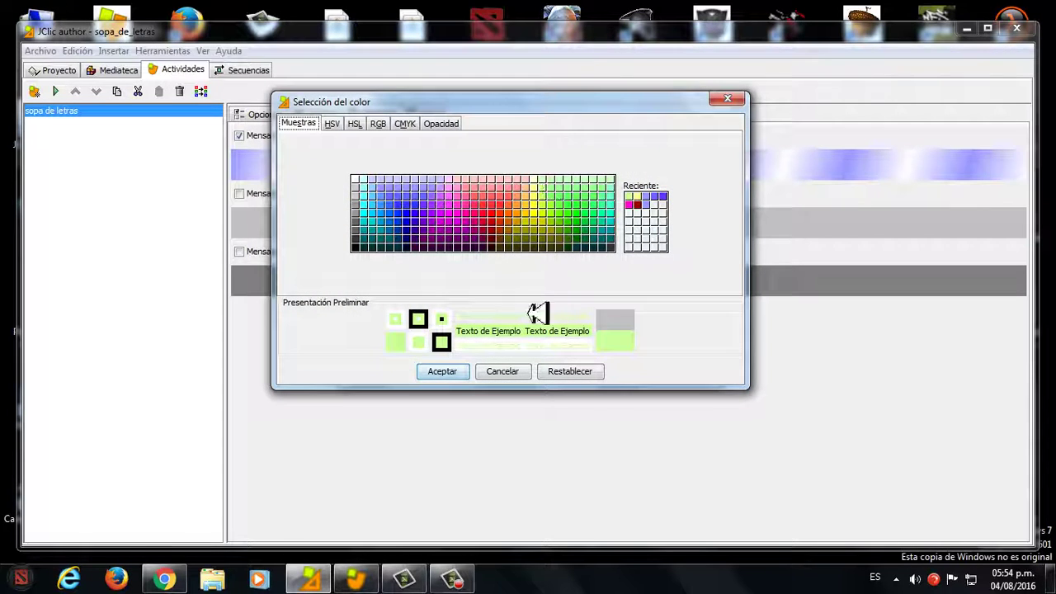
pyautogui.click(442, 371)
pyautogui.click(490, 345)
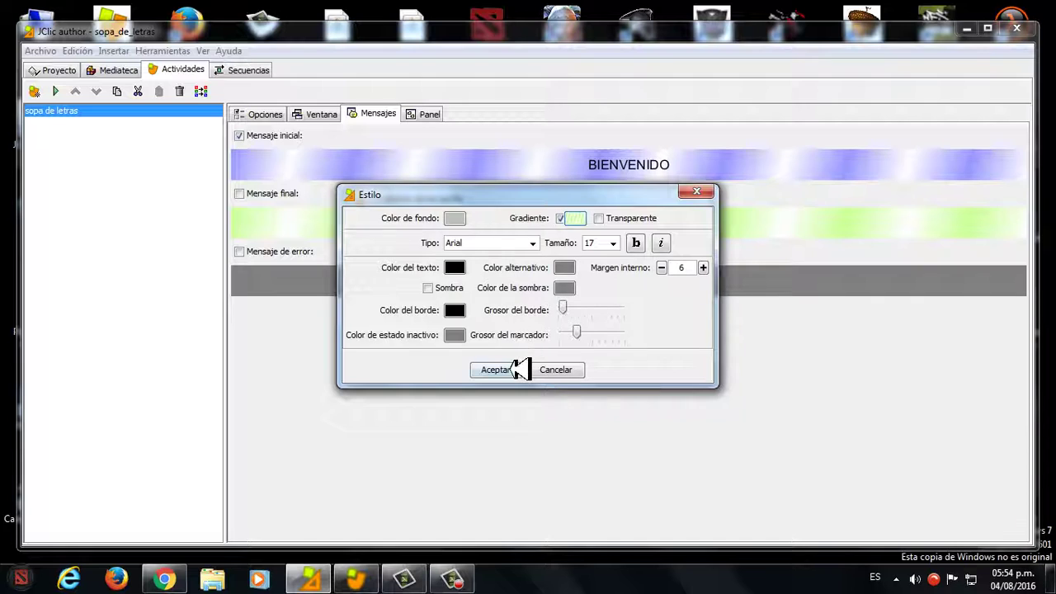
pyautogui.click(516, 370)
pyautogui.click(515, 362)
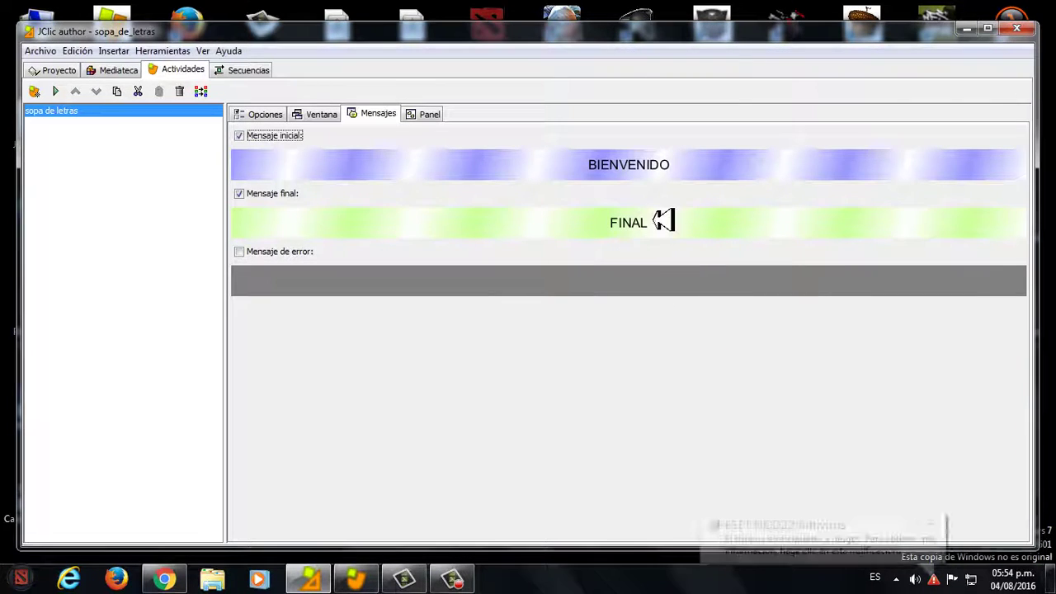
# - Enter "PERDISTE" as the error message's text and apply a gradient background with a light red initial colour
pyautogui.click(556, 283)
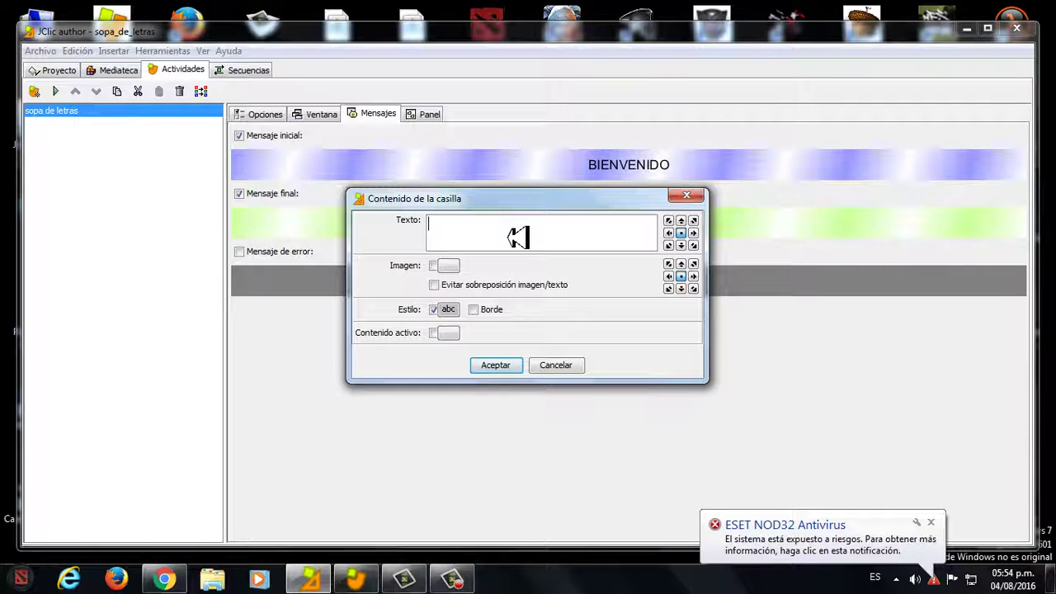
pyautogui.write('PERDISTE')
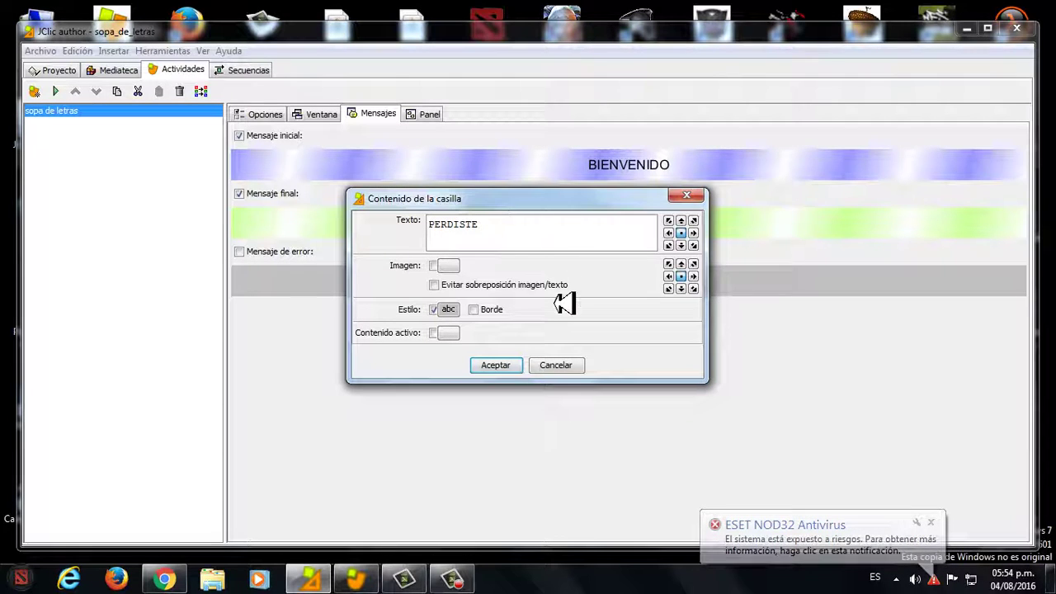
pyautogui.click(452, 309)
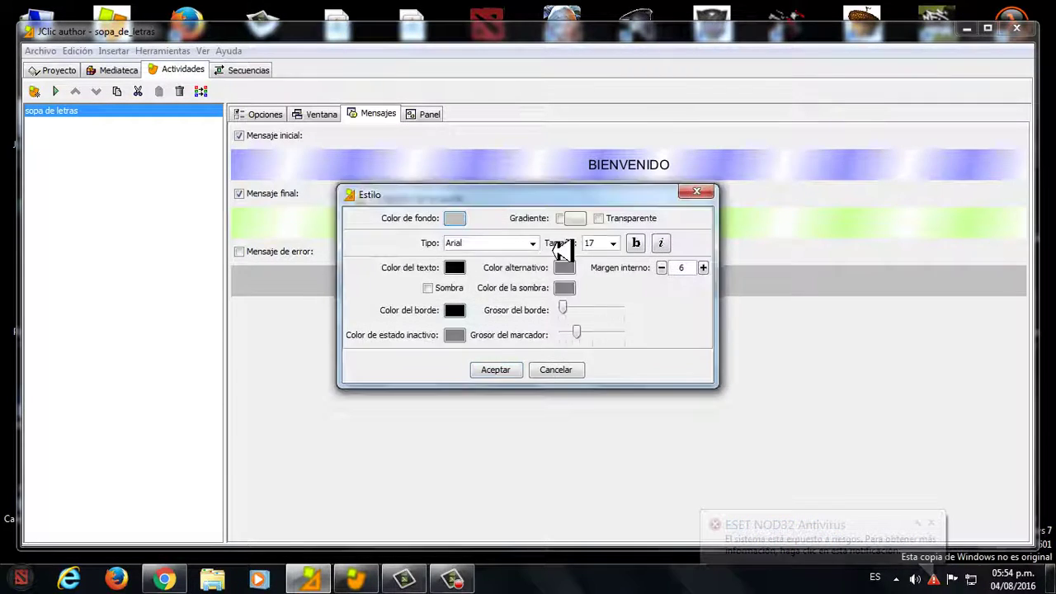
pyautogui.click(584, 218)
pyautogui.click(505, 239)
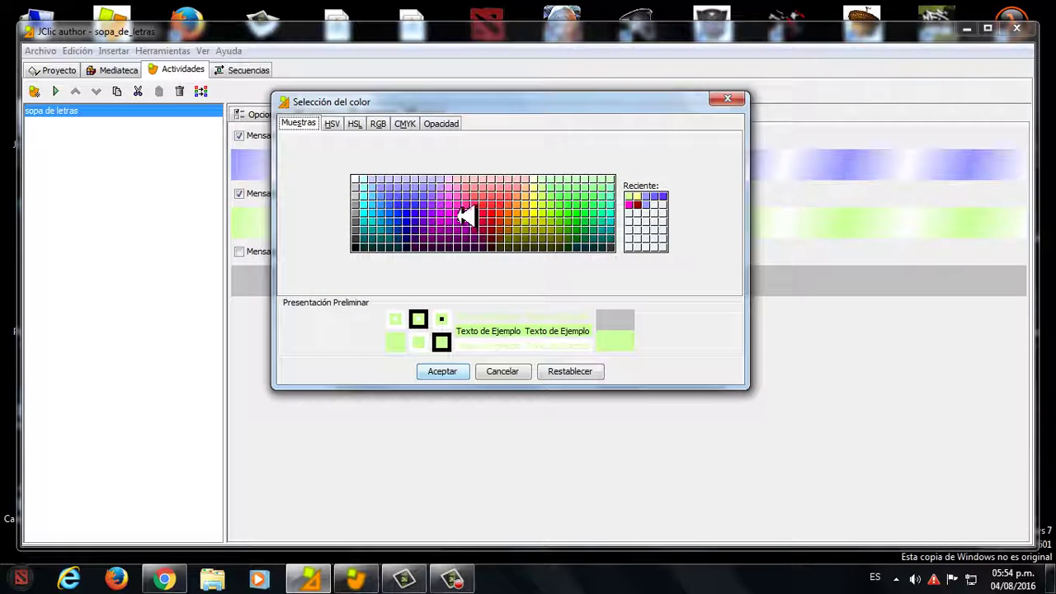
pyautogui.click(471, 188)
pyautogui.click(479, 192)
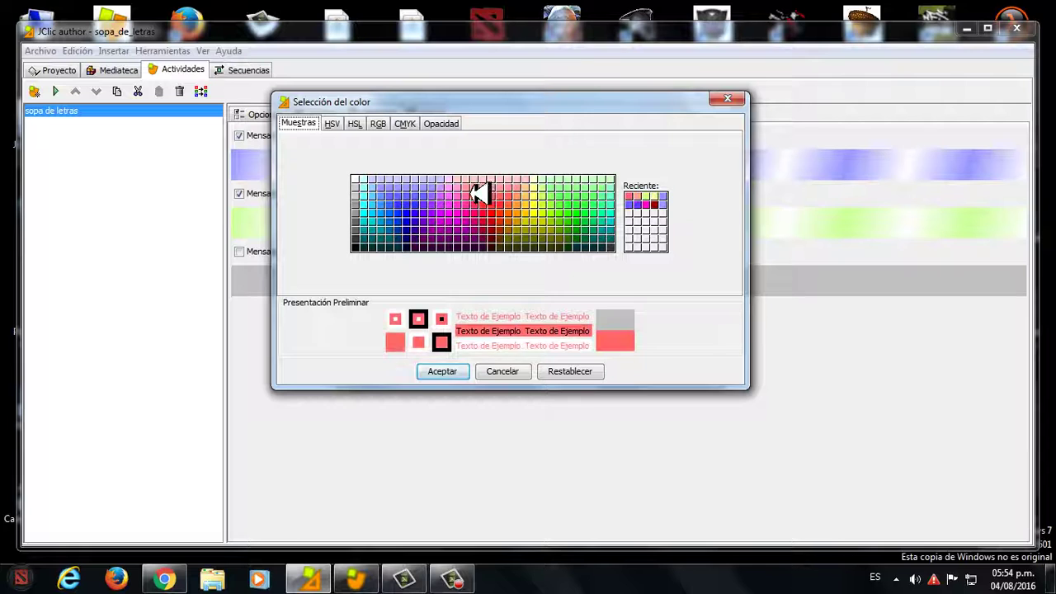
pyautogui.click(460, 370)
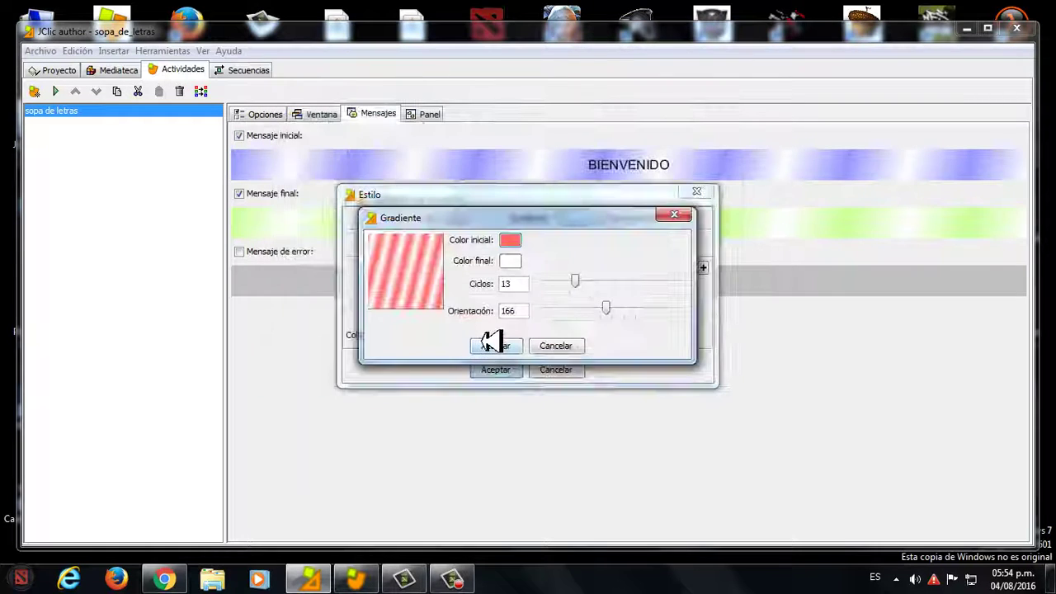
pyautogui.click(497, 346)
pyautogui.click(501, 370)
pyautogui.click(501, 364)
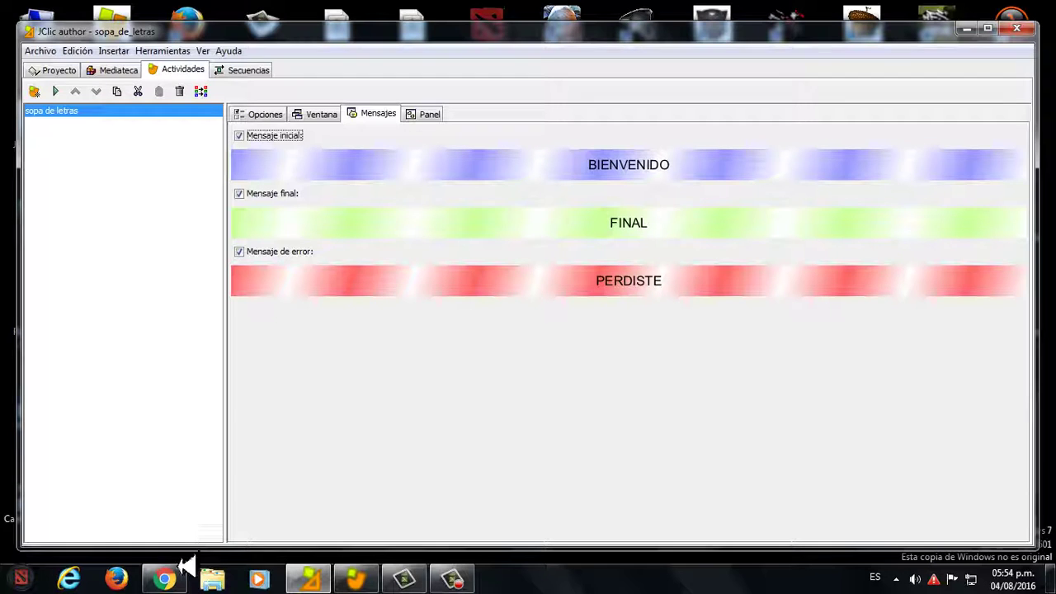
pyautogui.click(462, 583)
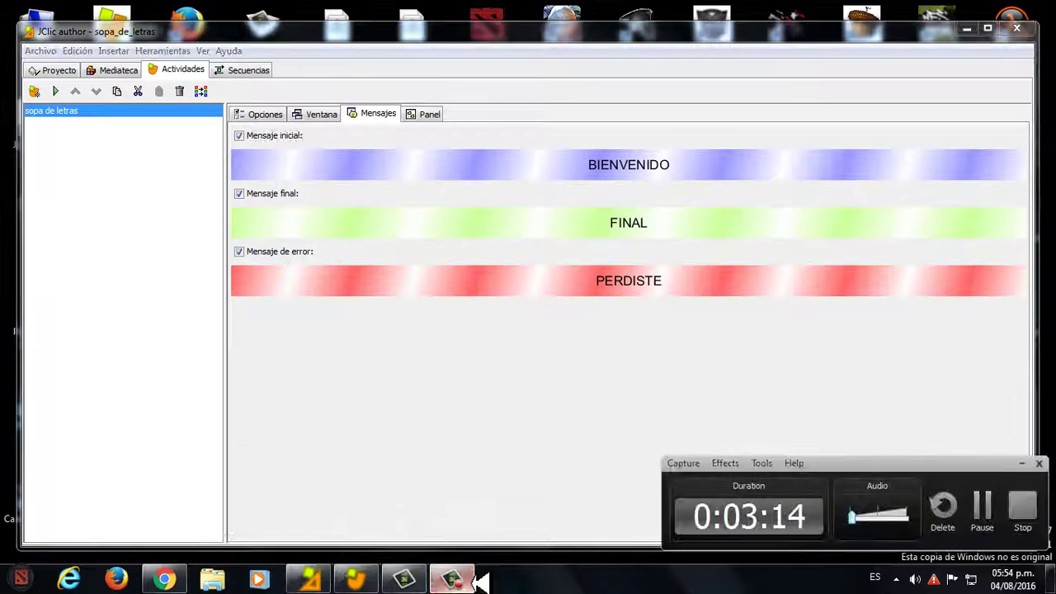
pyautogui.click(990, 510)
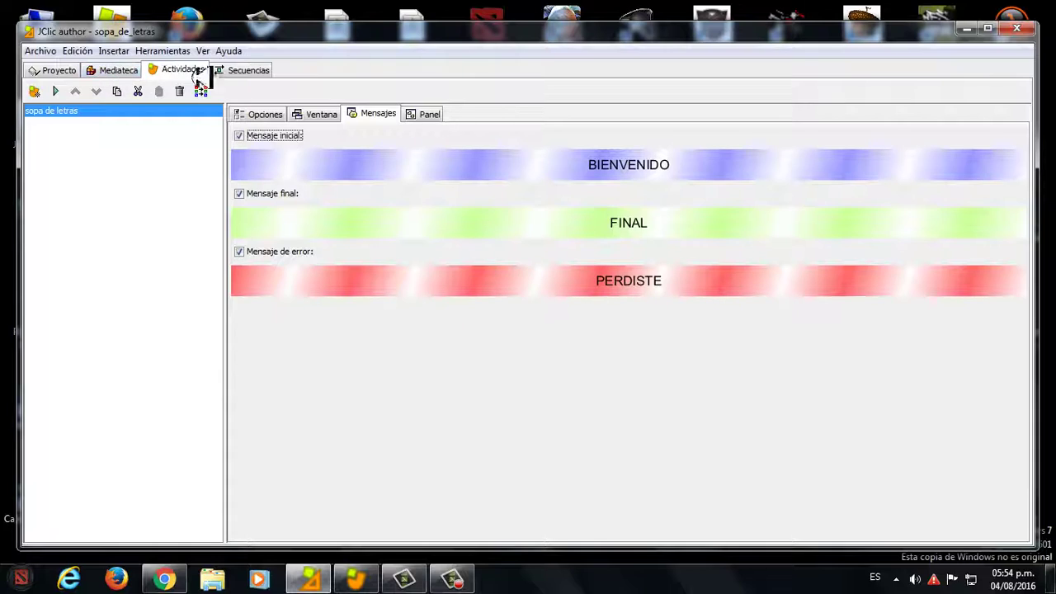
# - Set the letter grid of the activity's Panel A to 14 rows and 15 columns
pyautogui.click(430, 113)
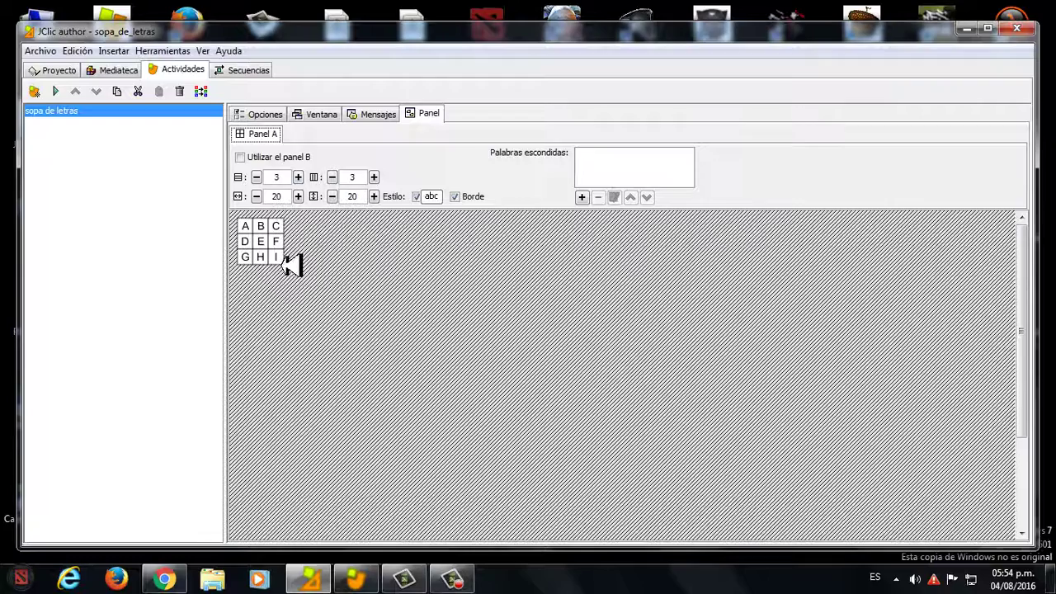
pyautogui.click(298, 177)
pyautogui.click(298, 176)
pyautogui.click(298, 177)
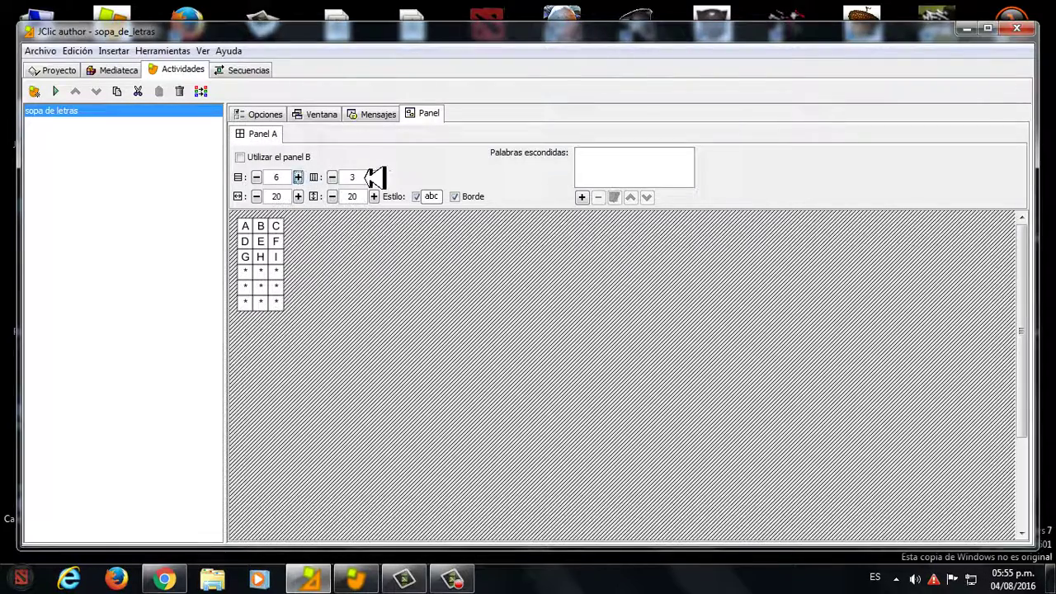
pyautogui.click(374, 177)
pyautogui.click(373, 177)
pyautogui.click(374, 177)
pyautogui.click(373, 177)
pyautogui.click(373, 177)
pyautogui.click(374, 176)
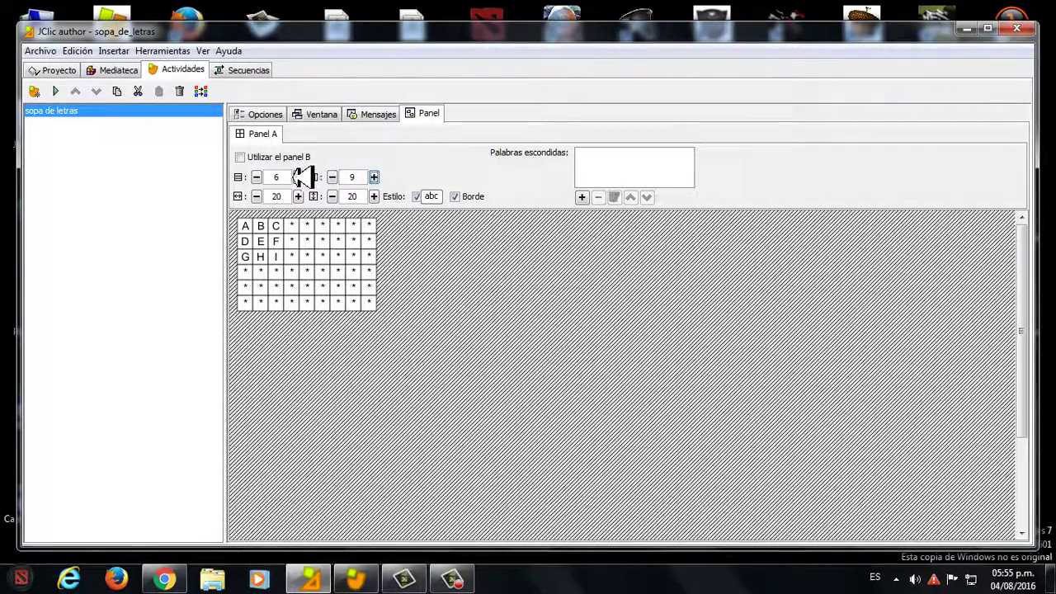
pyautogui.click(298, 177)
pyautogui.click(298, 176)
pyautogui.click(298, 176)
pyautogui.click(298, 177)
pyautogui.click(374, 177)
pyautogui.click(374, 176)
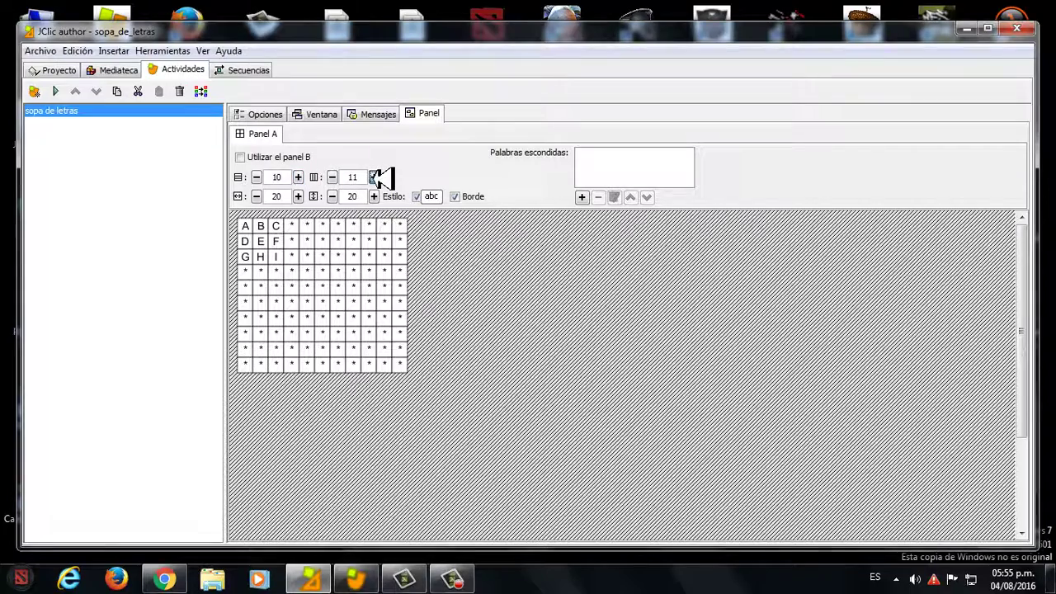
pyautogui.click(374, 176)
pyautogui.click(298, 176)
pyautogui.click(298, 177)
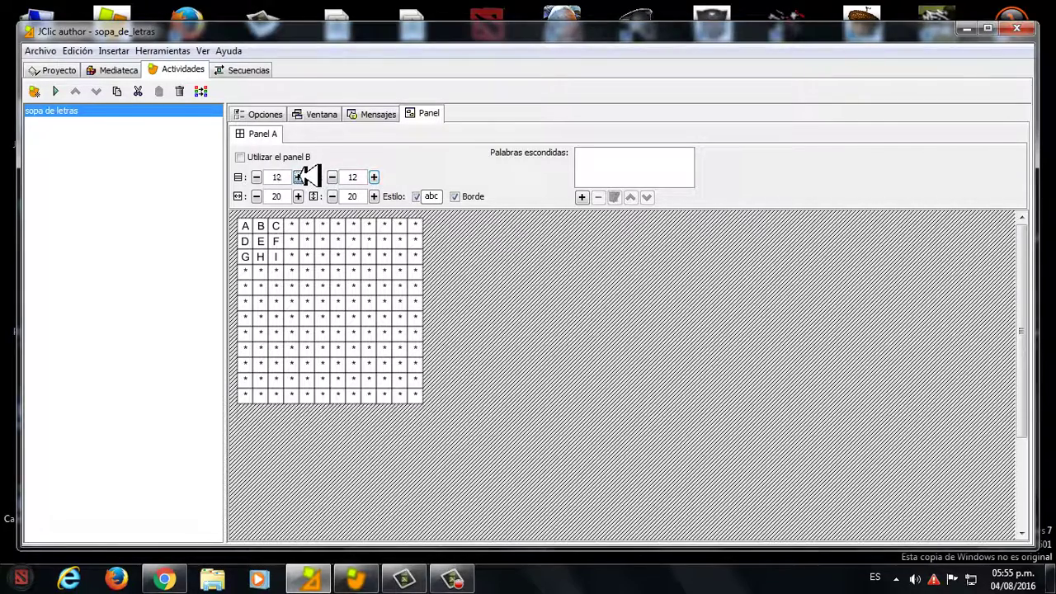
pyautogui.click(297, 176)
pyautogui.click(298, 177)
pyautogui.click(374, 176)
pyautogui.click(373, 177)
pyautogui.click(374, 177)
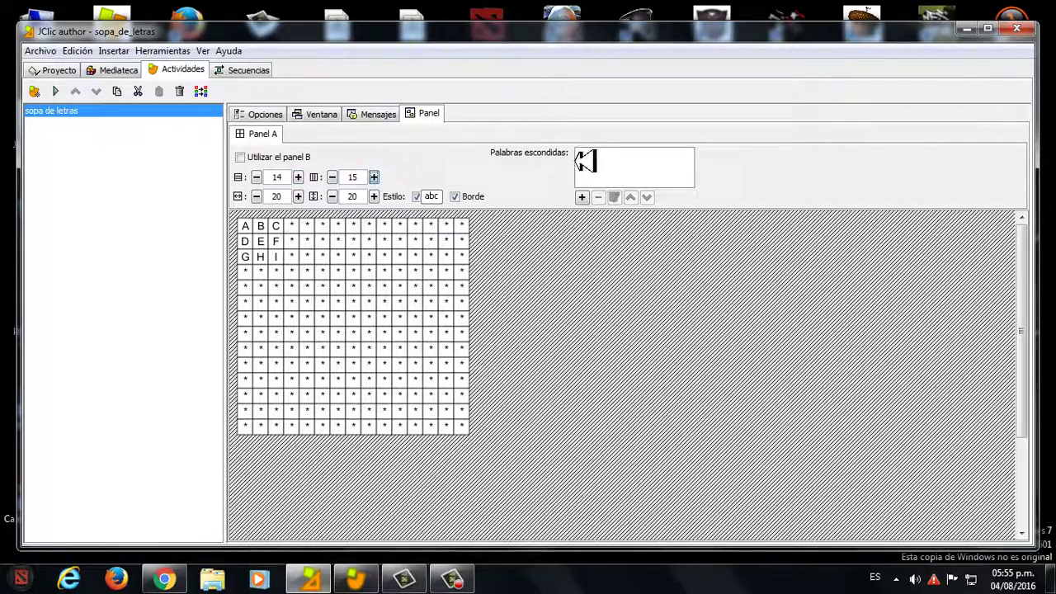
# - Add the hidden words COMPUTACION and GASTRONOMIA to the word search
pyautogui.click(582, 197)
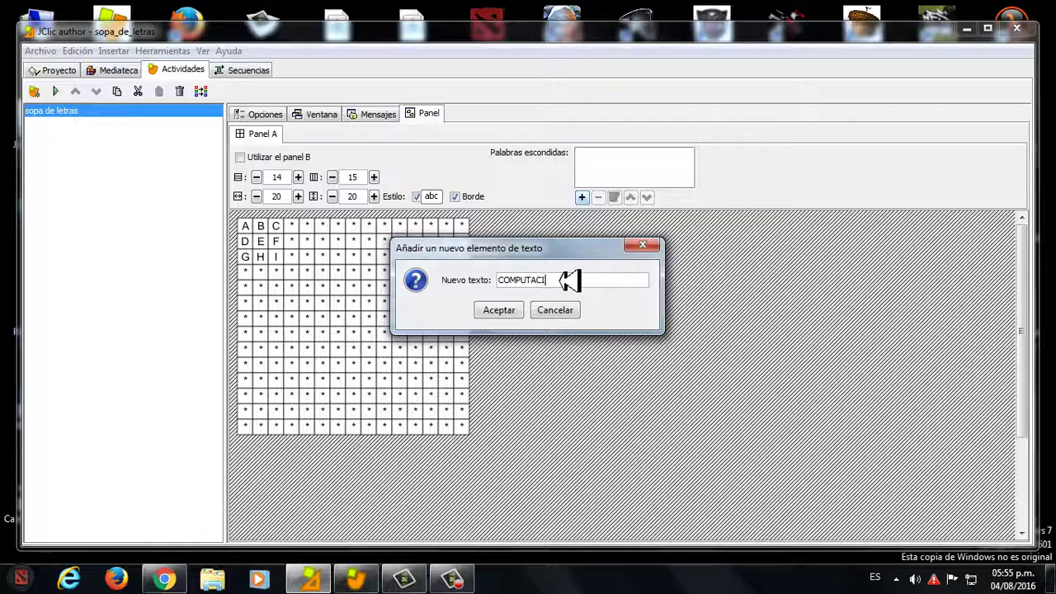
pyautogui.write('COMPUTACION')
pyautogui.click(499, 310)
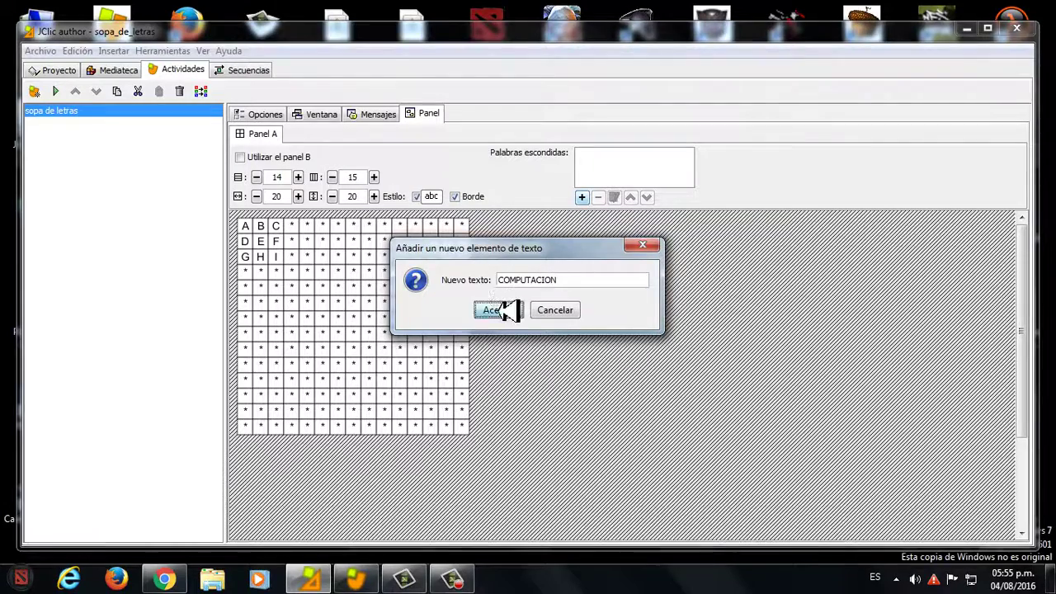
pyautogui.click(582, 197)
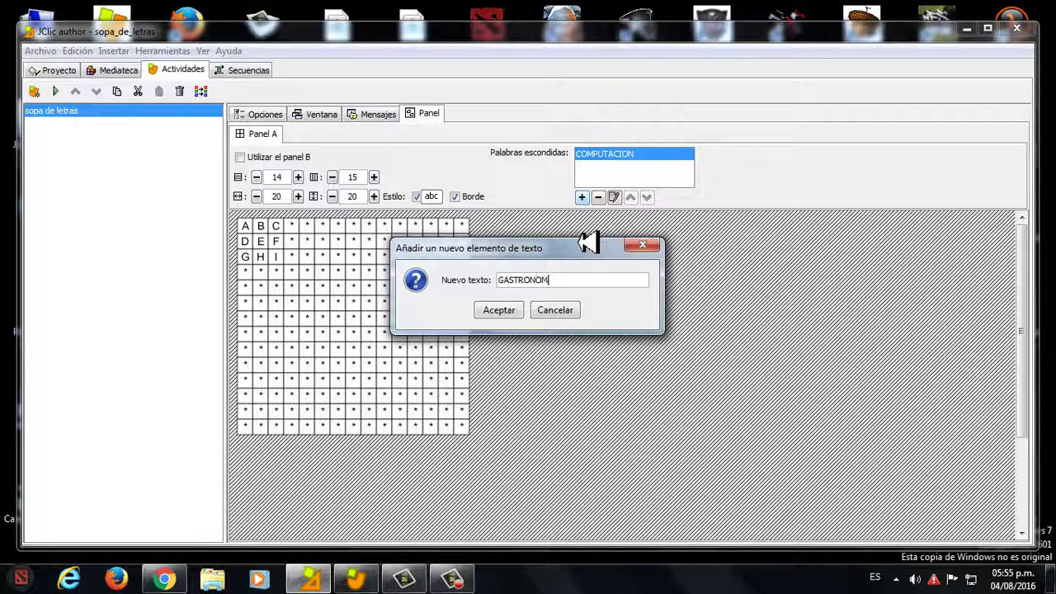
pyautogui.click(506, 308)
# - Add the hidden words ADMINISTRACION and CONTABILIDAD to the word search
pyautogui.click(583, 197)
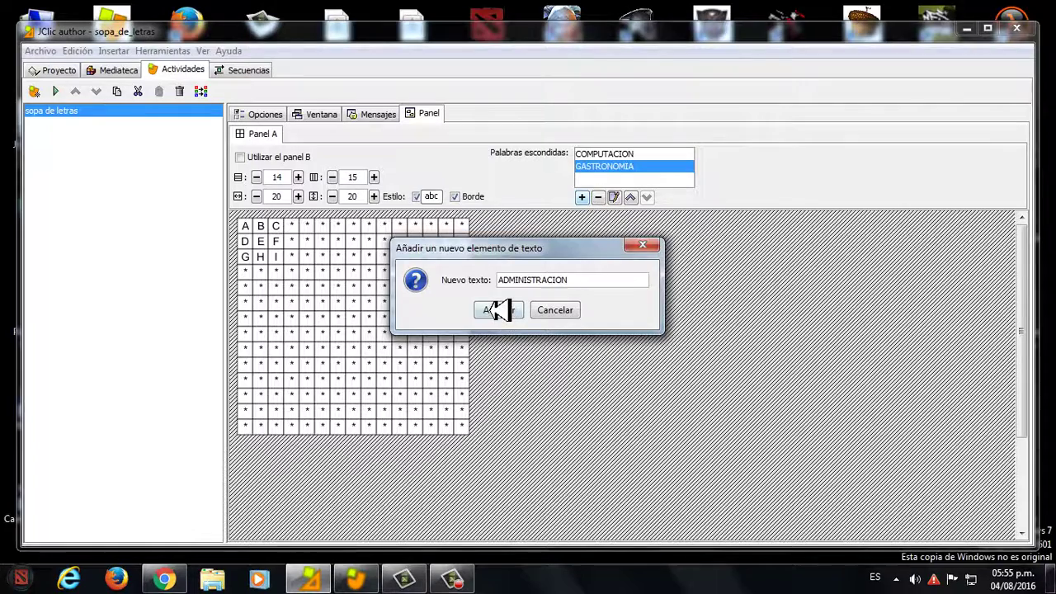
pyautogui.click(498, 310)
pyautogui.click(584, 197)
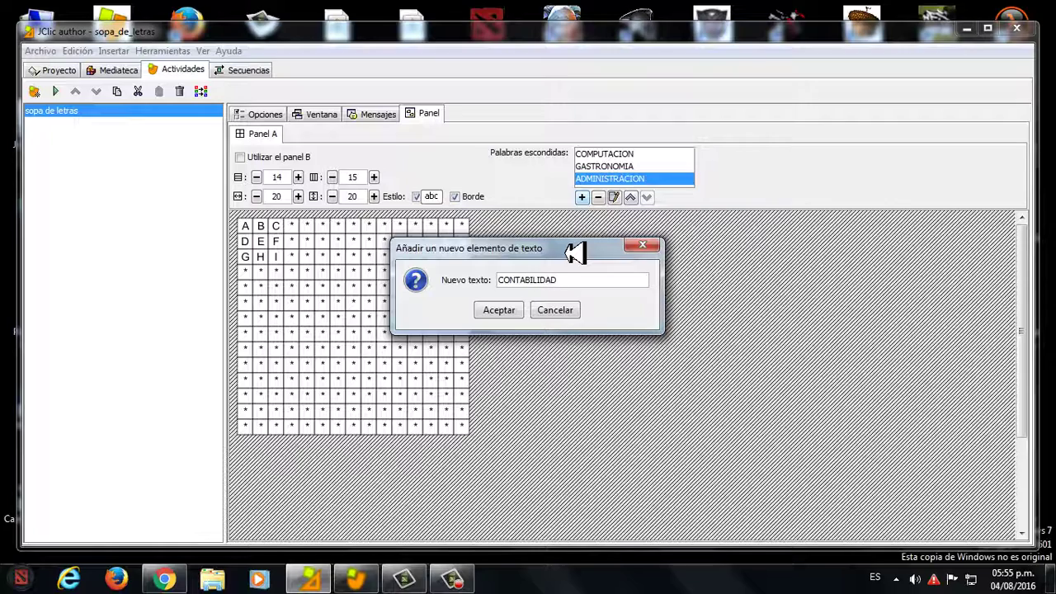
pyautogui.write('CONTABILIDAD')
pyautogui.click(499, 310)
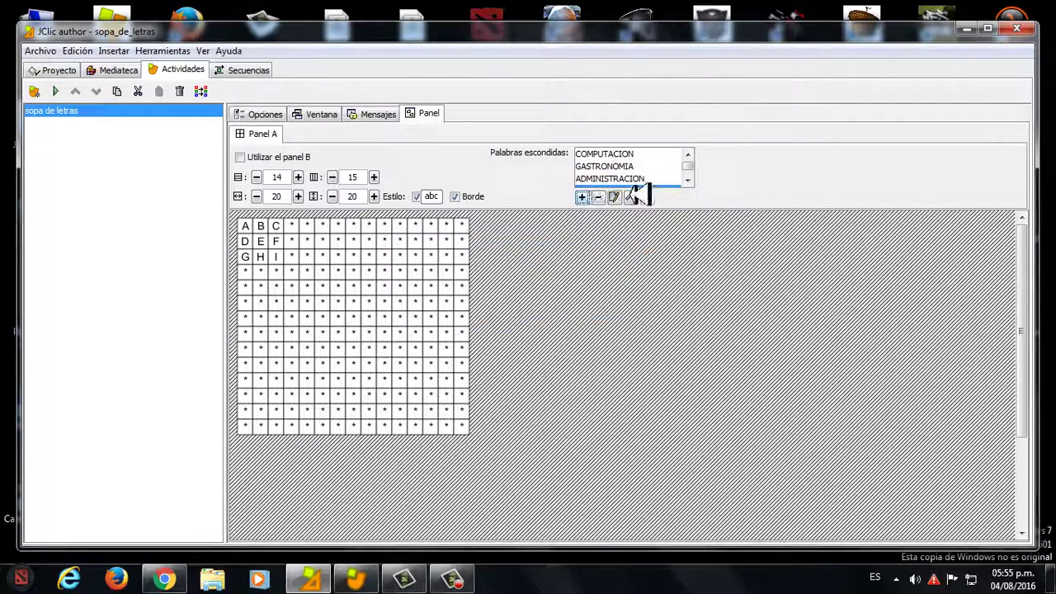
# - Add a fifth hidden word beginning with "DISE" to the list after CONTABILIDAD
pyautogui.click(688, 179)
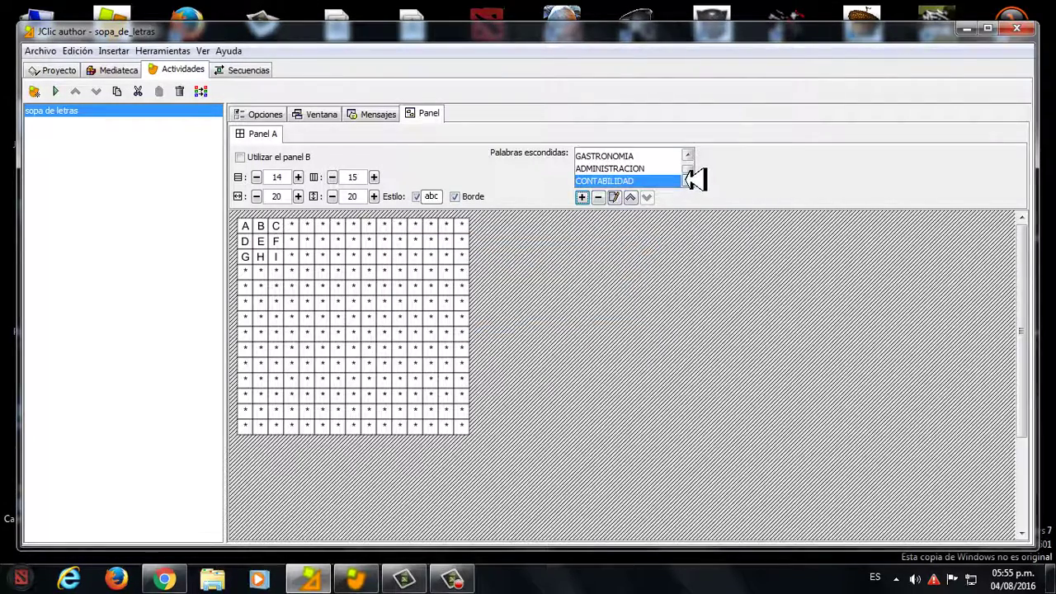
pyautogui.click(585, 196)
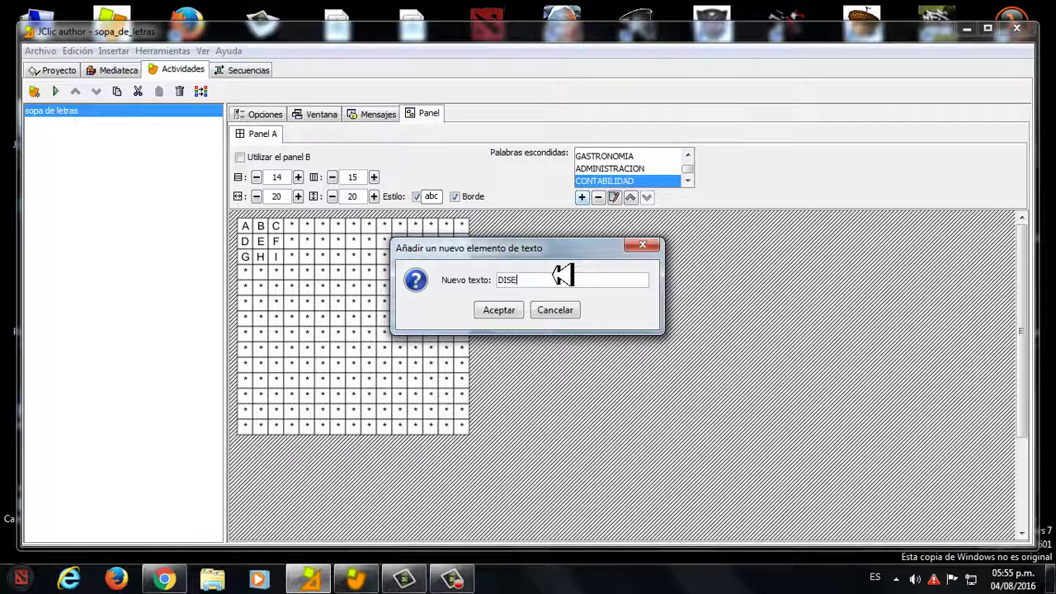
pyautogui.click(503, 310)
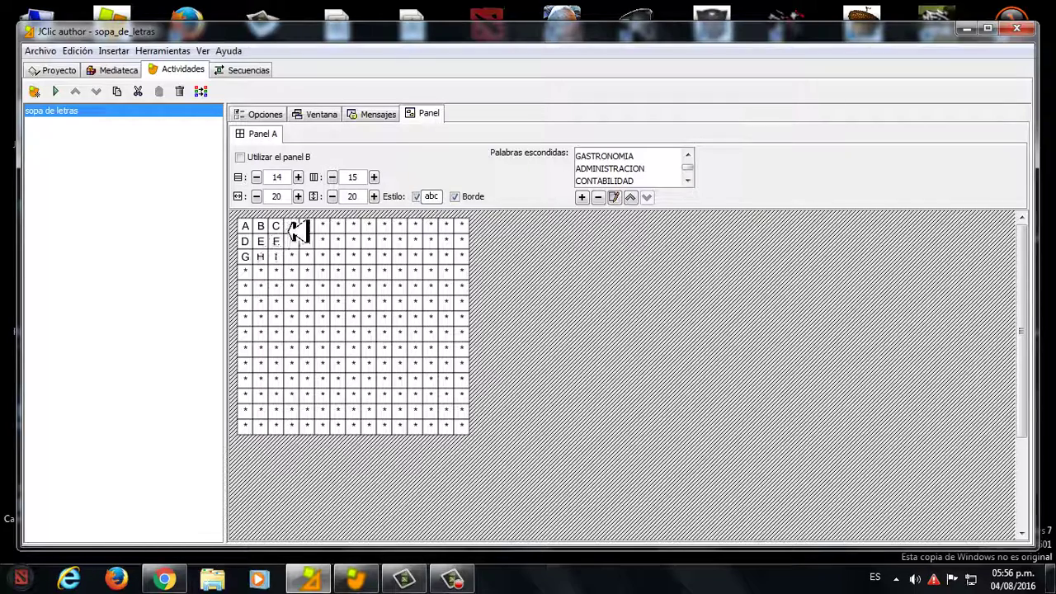
# - Spell COMPUTACION across the grid's first row, using the existing C in the third cell as its first letter
pyautogui.write('PUTACI')
pyautogui.press('Left')
pyautogui.write('I')
pyautogui.click(290, 223)
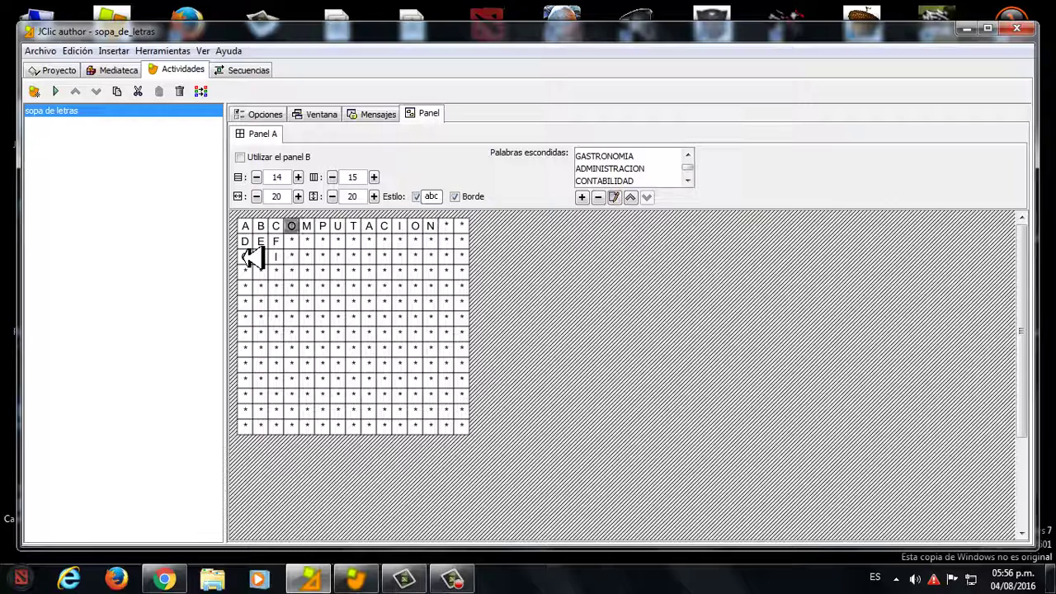
pyautogui.write('G')
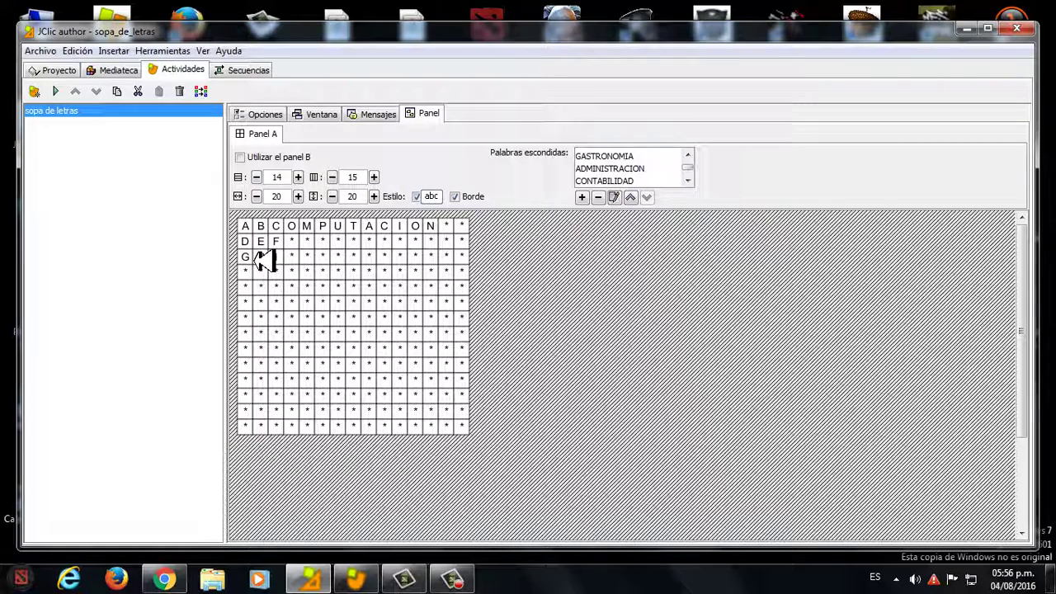
pyautogui.write('HI')
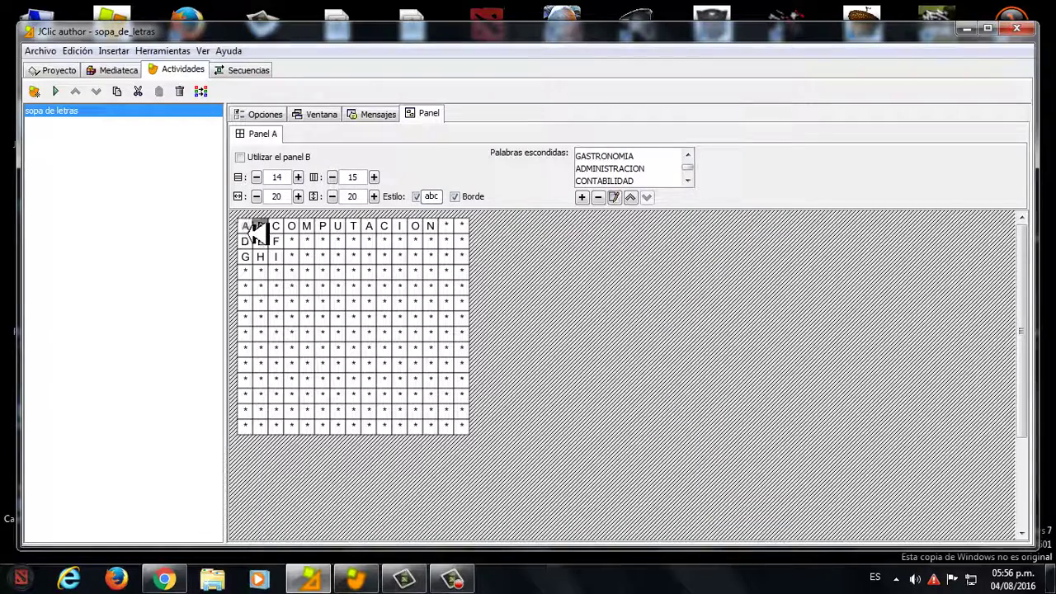
# - Spell ADMINISTRACION down the grid's first column, reusing the existing A and D as its first two letters
pyautogui.click(251, 239)
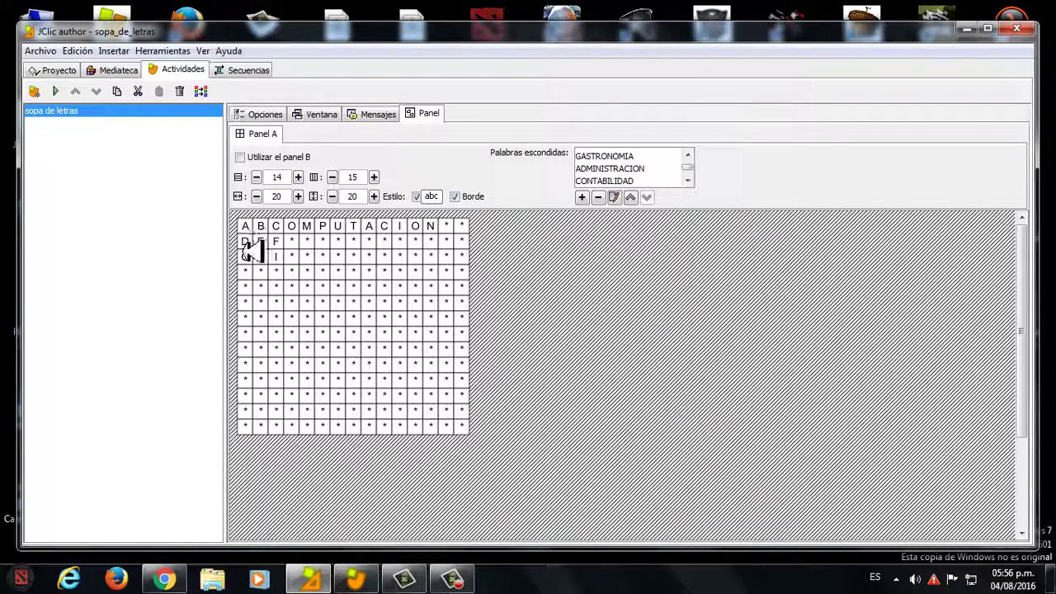
pyautogui.click(247, 257)
pyautogui.press('Down')
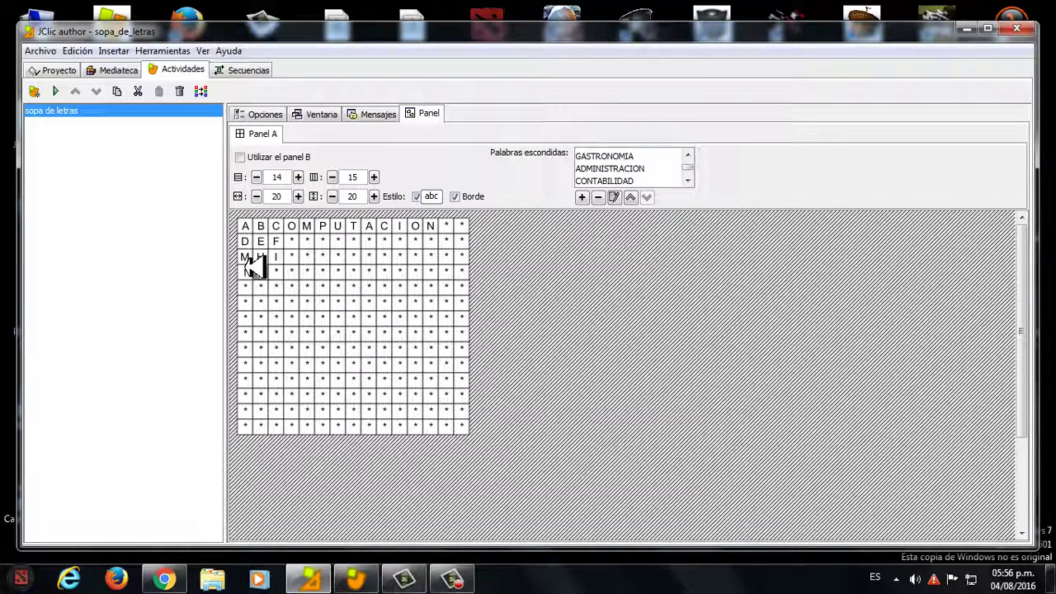
pyautogui.write('I')
pyautogui.click(248, 289)
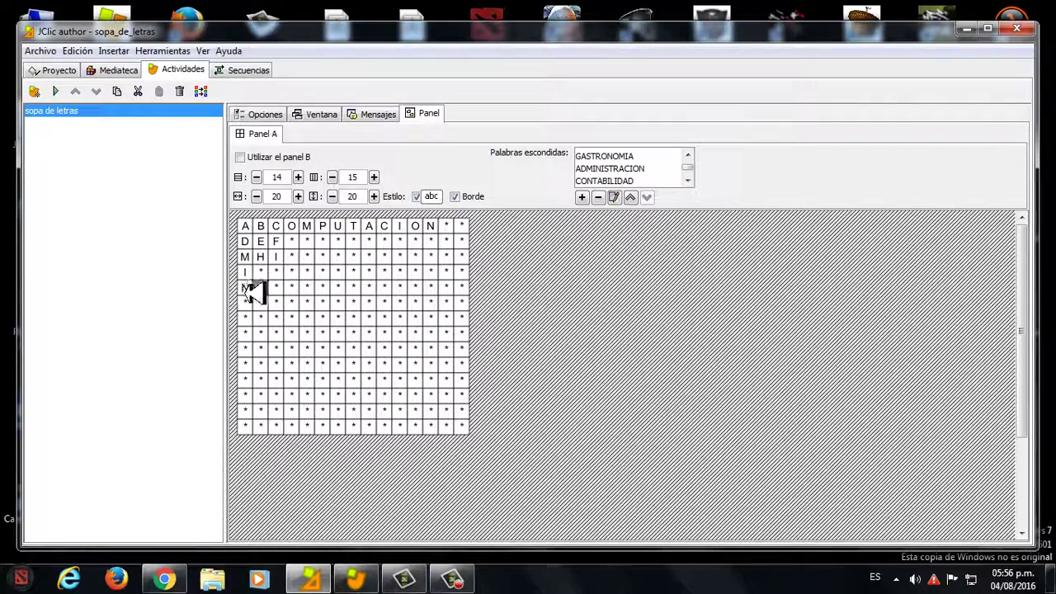
pyautogui.write('N')
pyautogui.click(250, 304)
pyautogui.write('I')
pyautogui.click(250, 317)
pyautogui.write('S')
pyautogui.click(251, 334)
pyautogui.write('T')
pyautogui.click(253, 348)
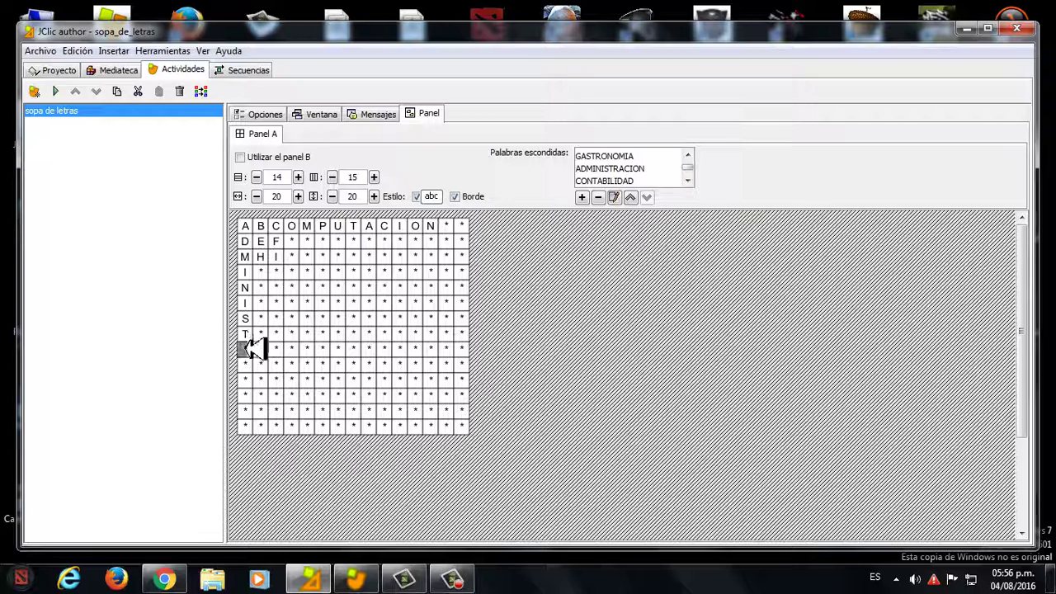
pyautogui.write('R')
pyautogui.click(253, 364)
pyautogui.write('A')
pyautogui.click(254, 379)
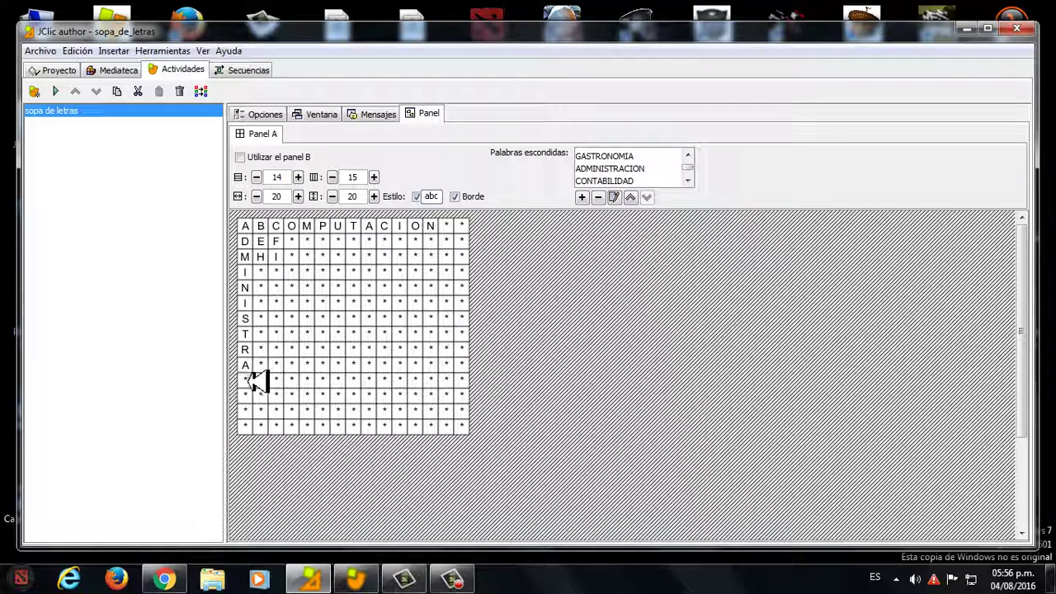
pyautogui.write('C')
pyautogui.click(254, 388)
pyautogui.write('I')
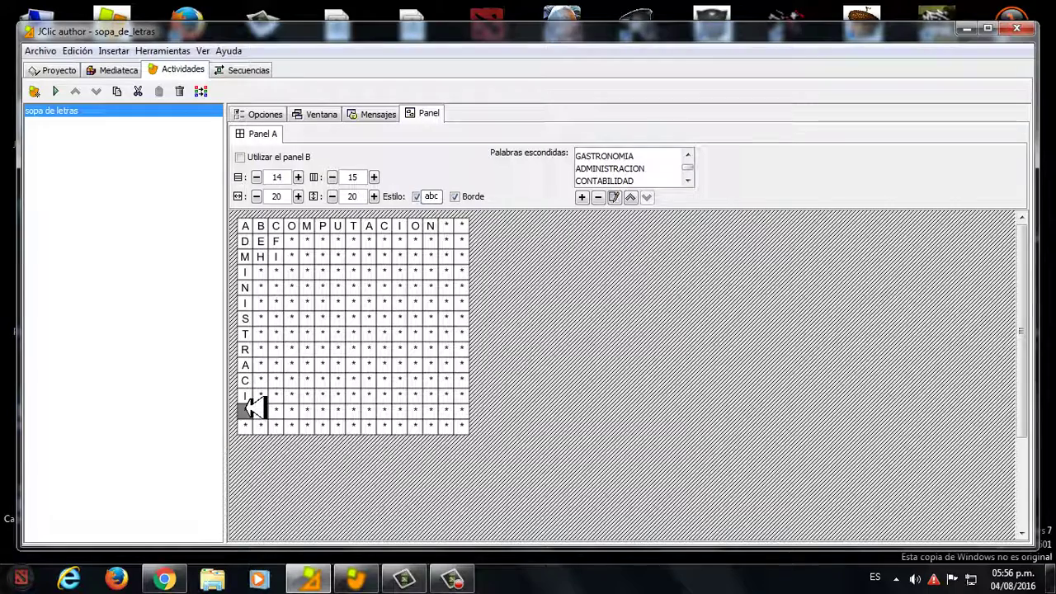
pyautogui.click(253, 410)
pyautogui.write('O')
pyautogui.click(253, 426)
pyautogui.write('N')
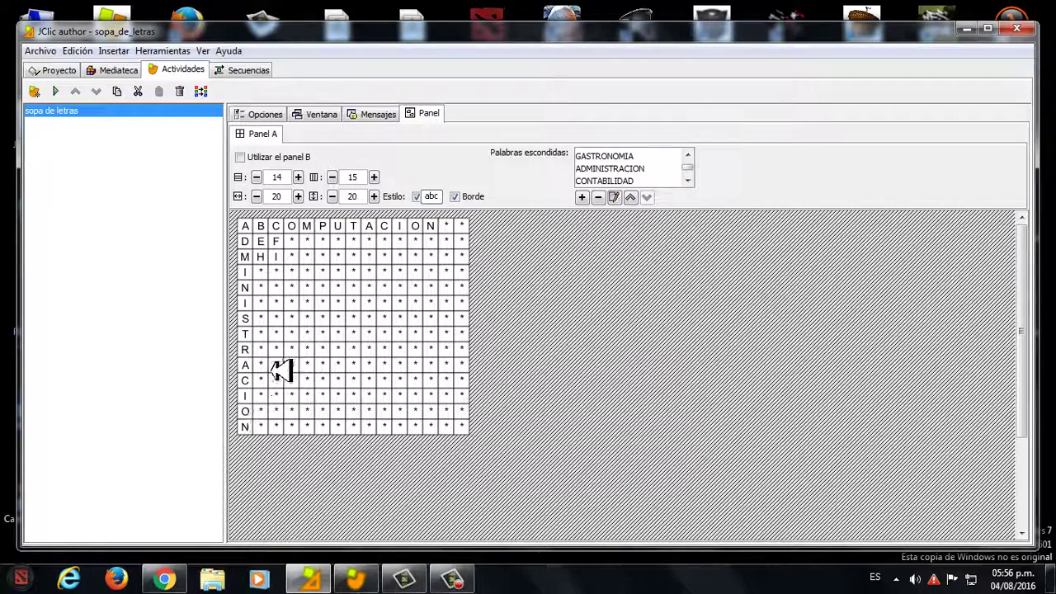
# - Reorder the hidden words so that DISEÑO comes directly before GASTRONOMIA
pyautogui.click(632, 197)
pyautogui.click(632, 197)
pyautogui.click(631, 197)
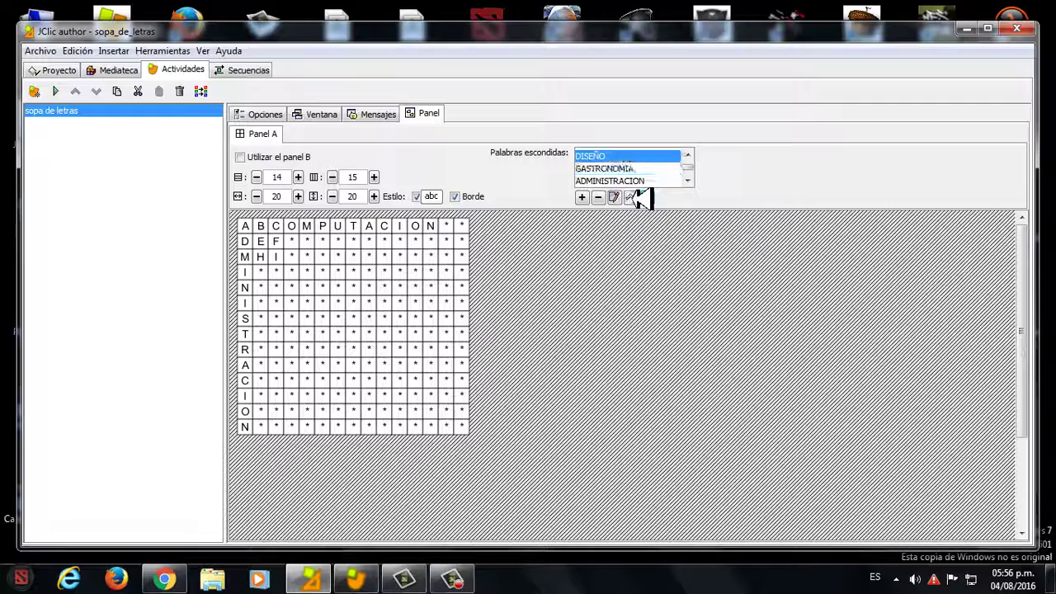
pyautogui.click(632, 197)
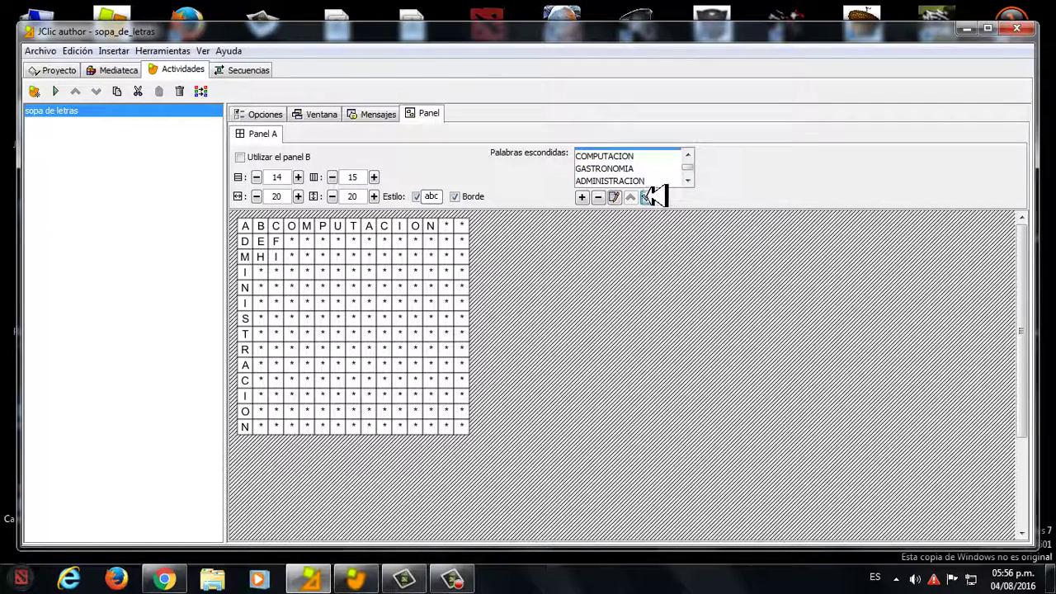
pyautogui.click(647, 197)
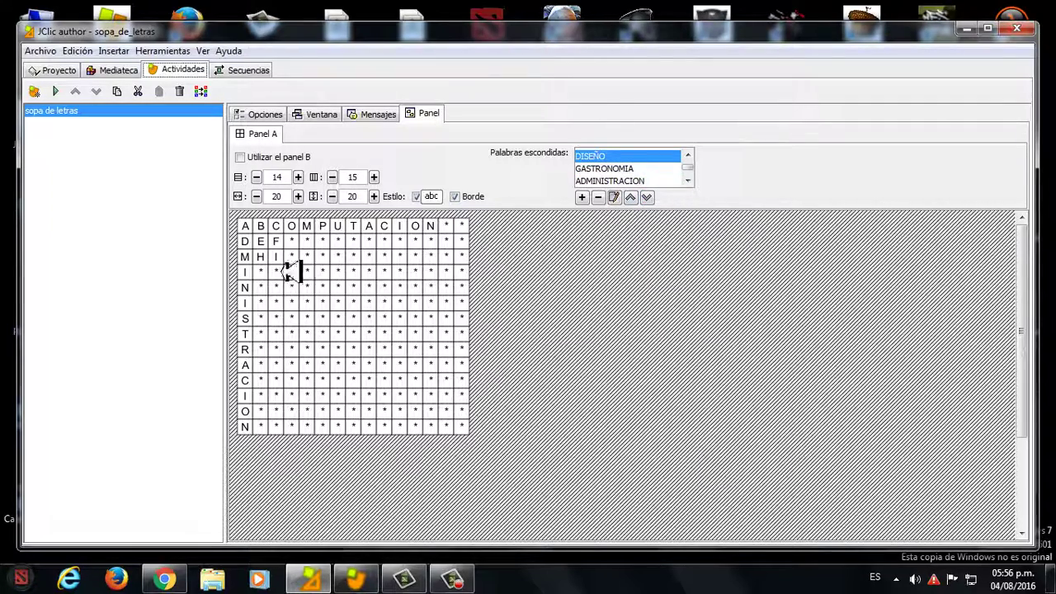
# - Write DISEÑO in the eleventh row from the fifth cell and GASTRONOMIA in the third row from the sixth cell
pyautogui.click(312, 378)
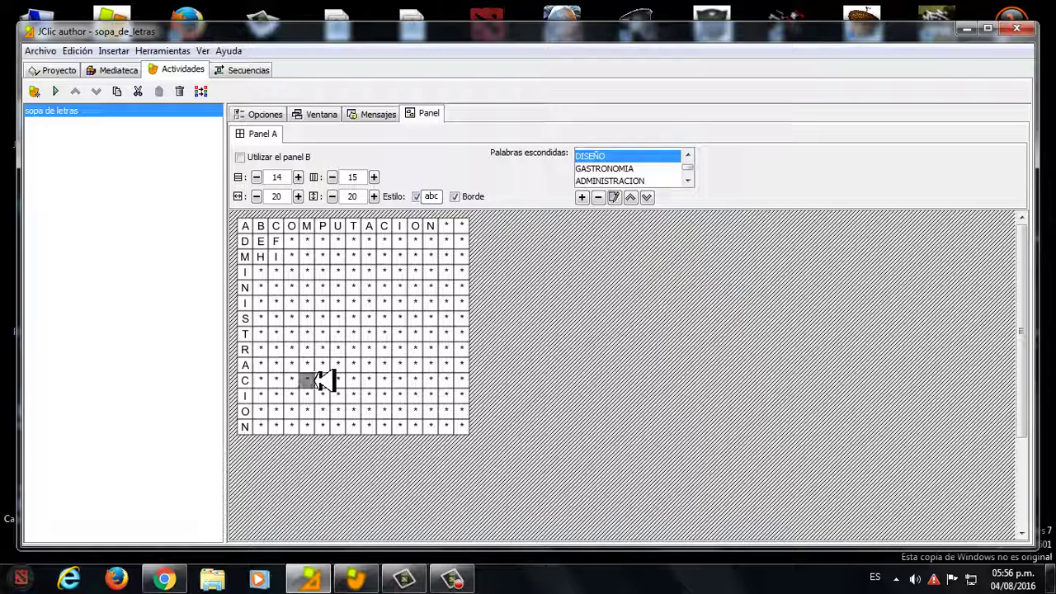
pyautogui.write('DISEÑO')
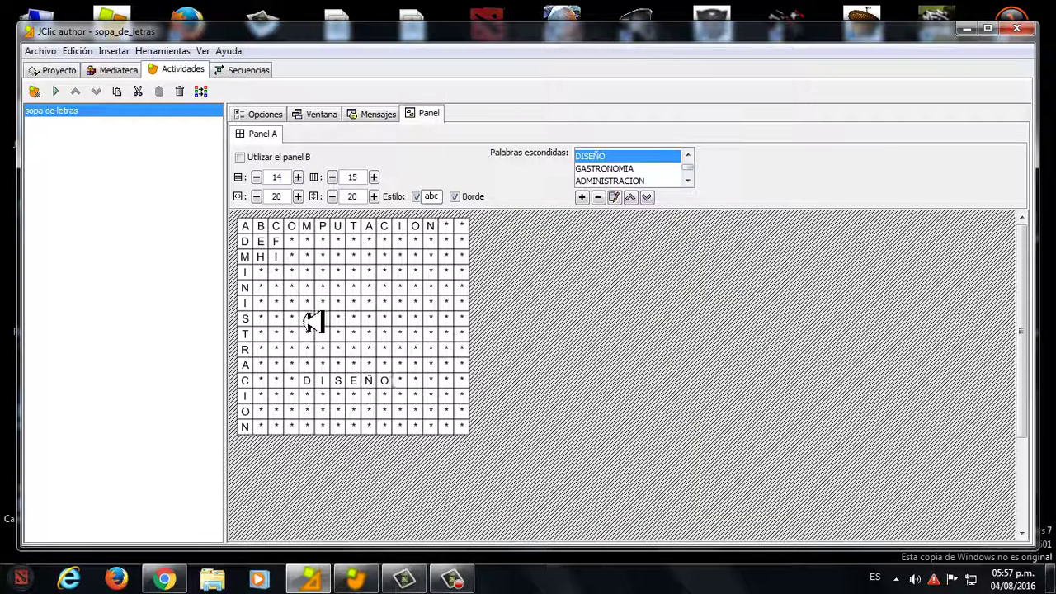
pyautogui.click(321, 256)
pyautogui.write('GO')
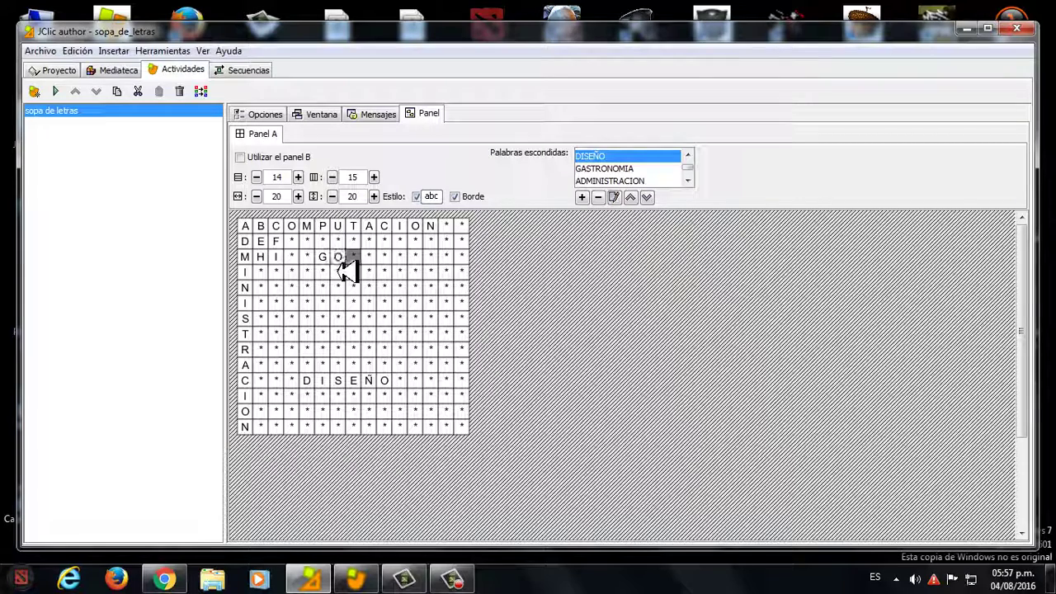
pyautogui.press('BackSpace')
pyautogui.write('ASTRONOMIA')
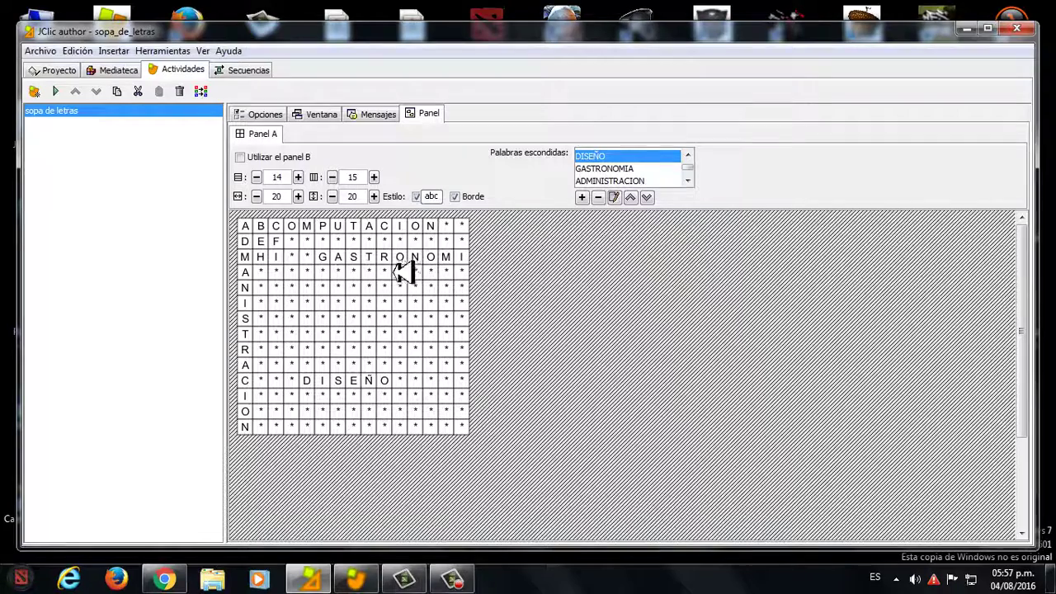
# - Widen the letter grid to 16 columns and put the final A of GASTRONOMIA in the third row's last cell
pyautogui.click(373, 176)
pyautogui.click(477, 255)
pyautogui.write('A')
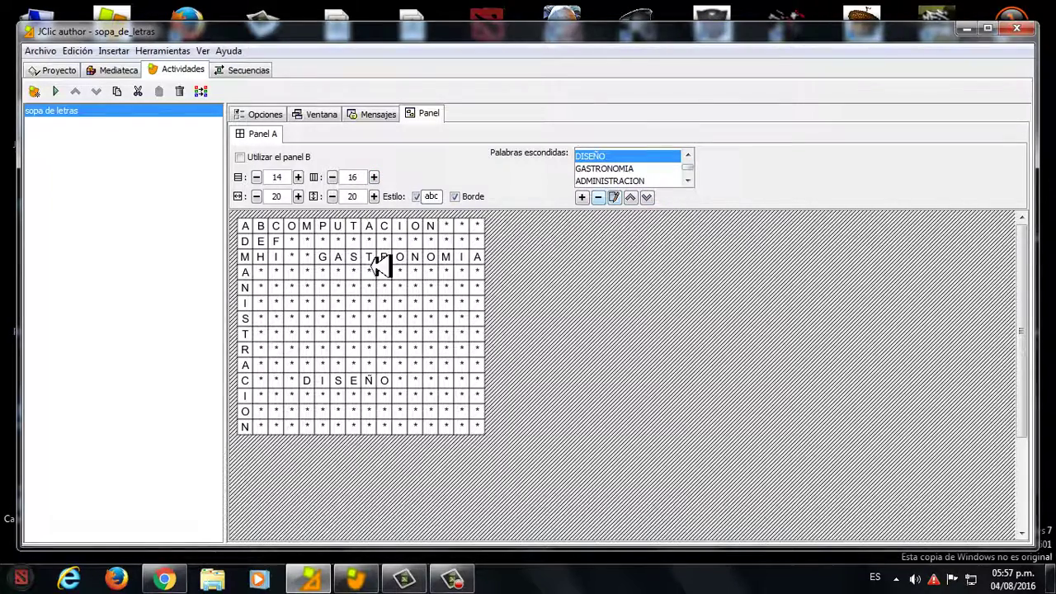
# - Write CONTABILIDAD in the grid's seventh row, starting at the third cell
pyautogui.click(688, 179)
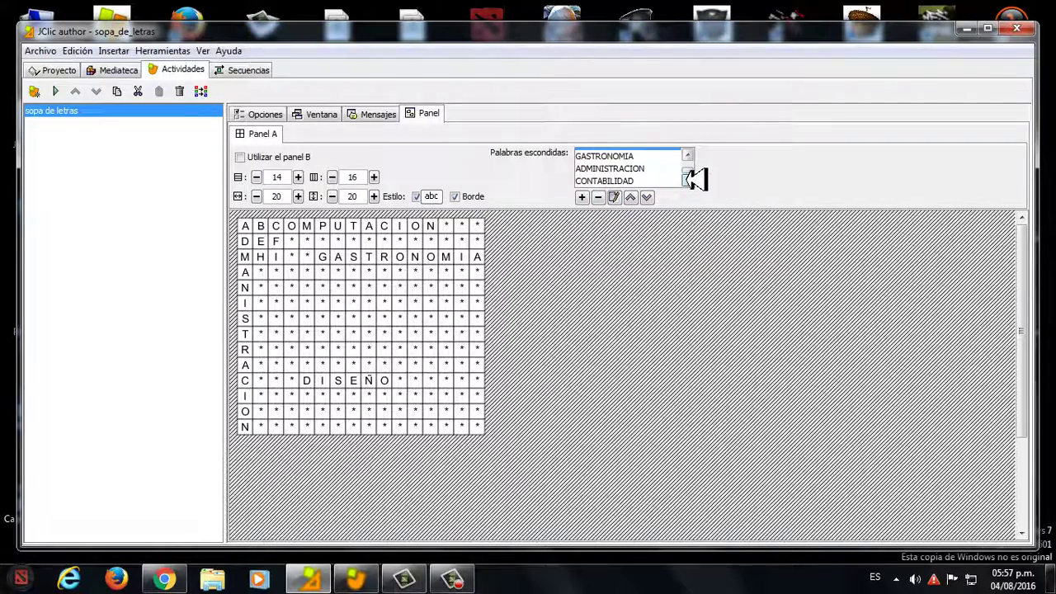
pyautogui.click(293, 315)
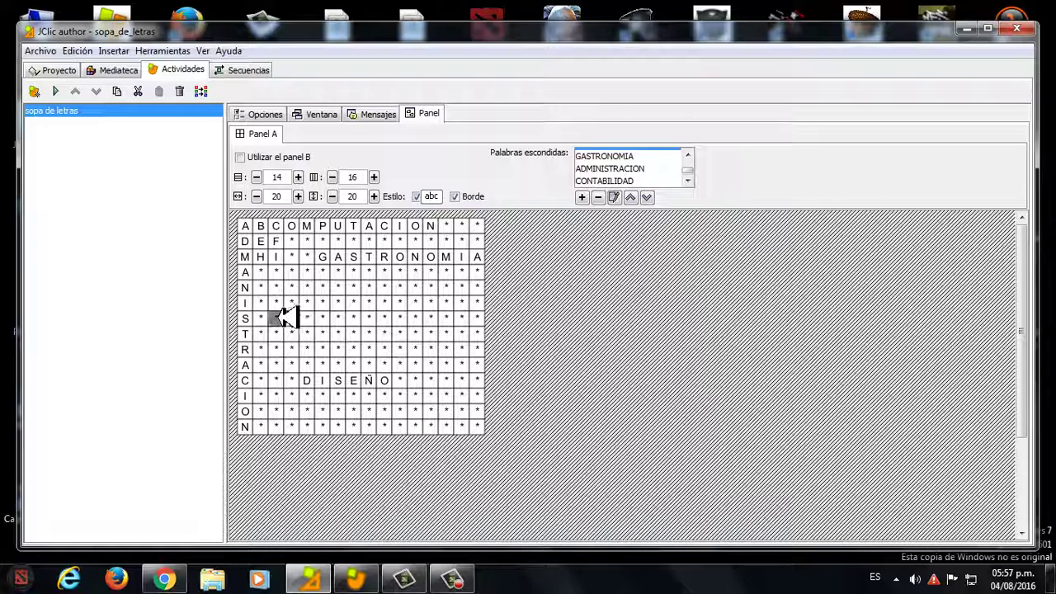
pyautogui.write('CONTABILIDAD')
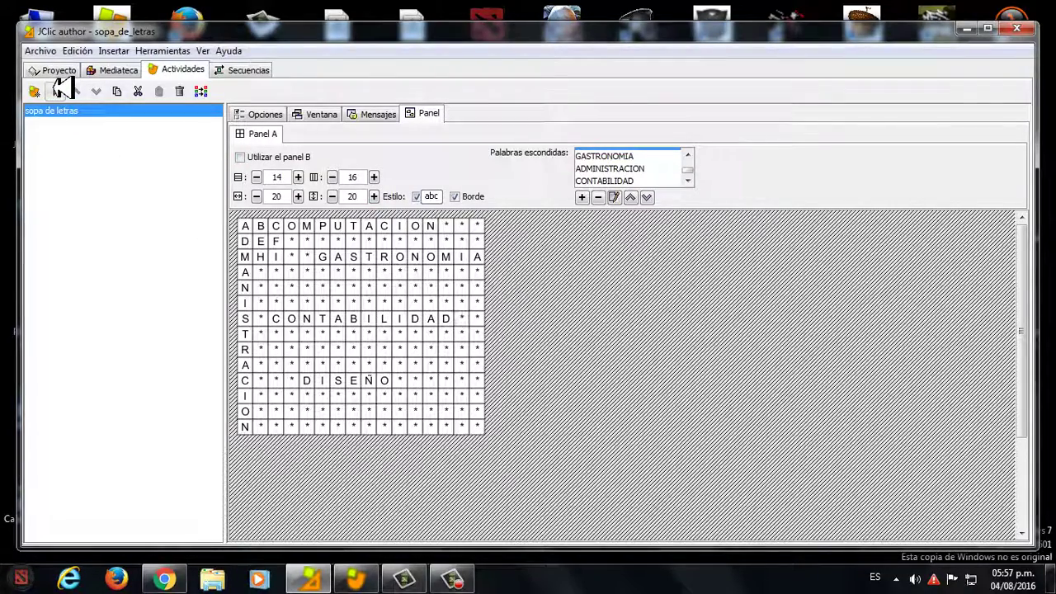
# - Check the activity's options, run it in the test player and mark COMPUTACION in the first row
pyautogui.click(272, 112)
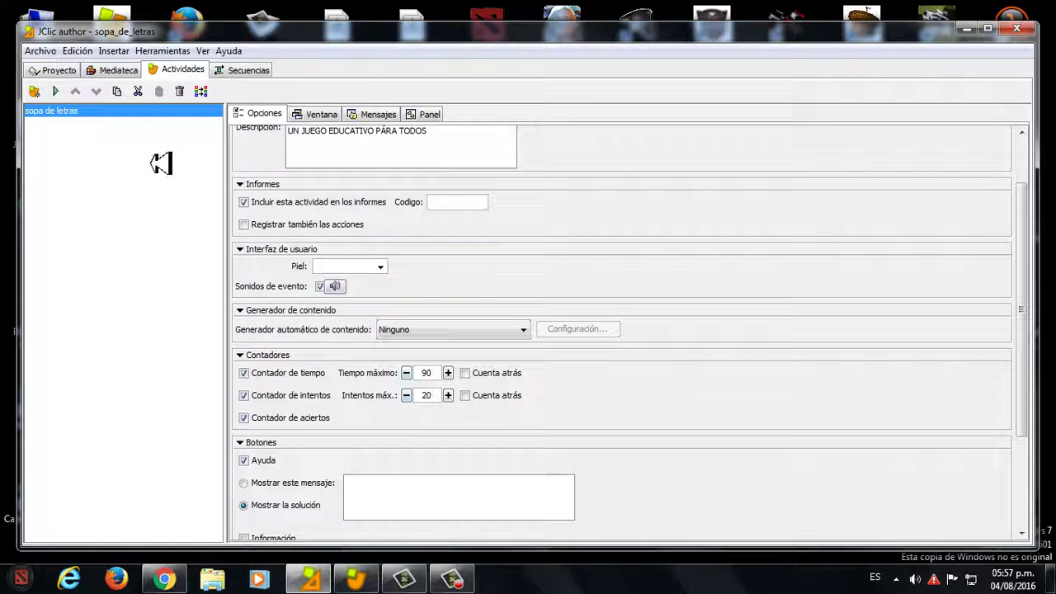
pyautogui.click(54, 92)
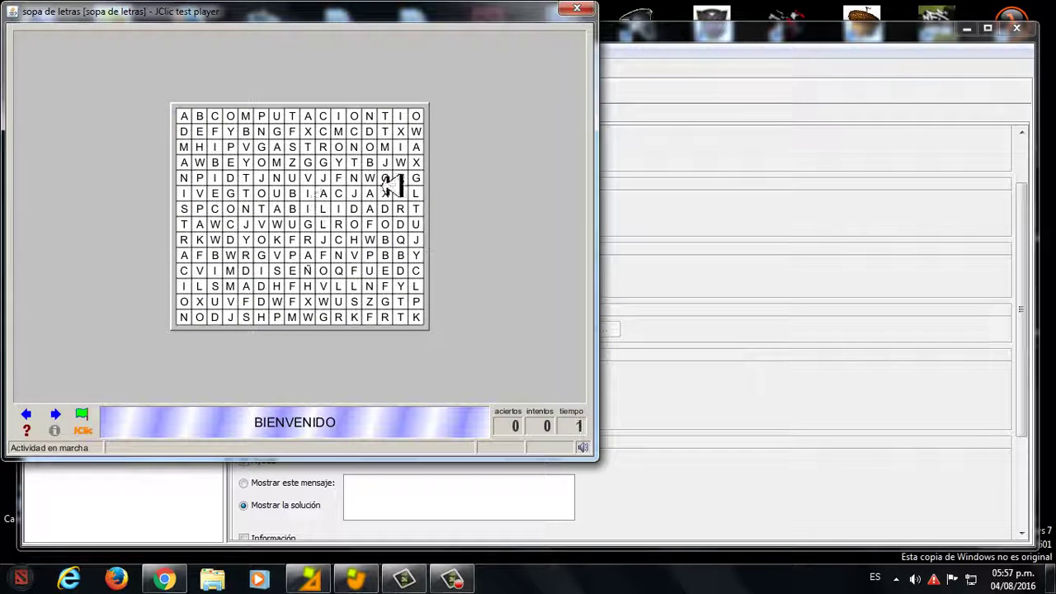
pyautogui.click(216, 116)
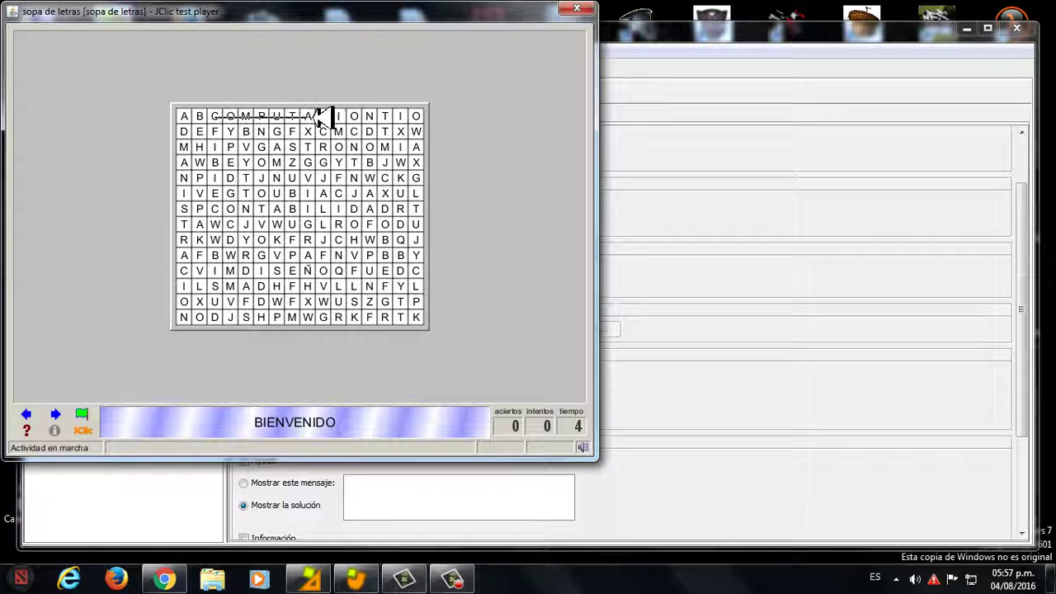
pyautogui.click(369, 115)
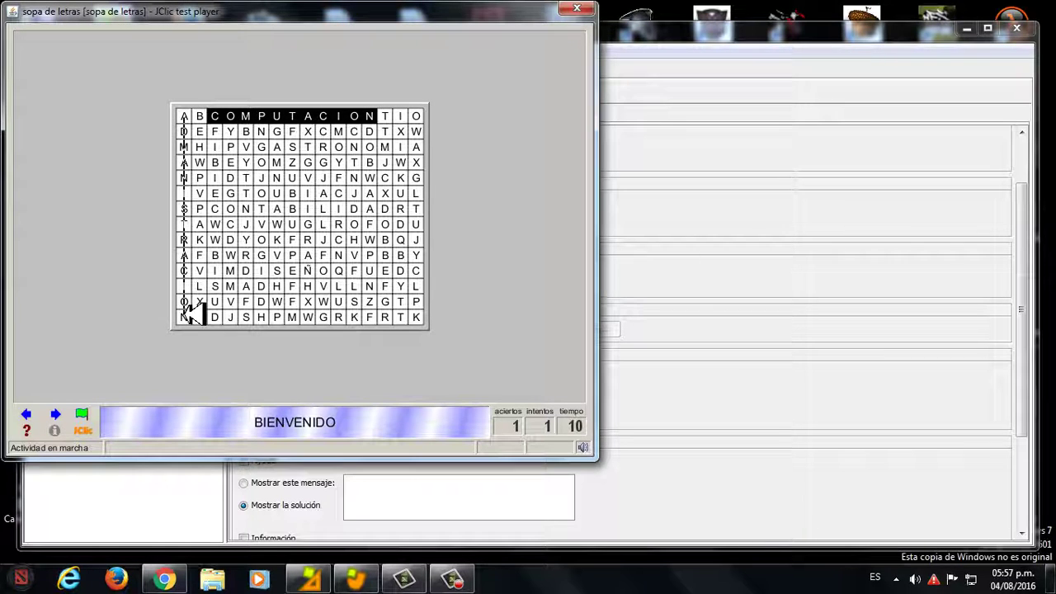
# - Try to mark ADMINISTRACION down the first column of the test puzzle
pyautogui.click(192, 315)
pyautogui.click(184, 114)
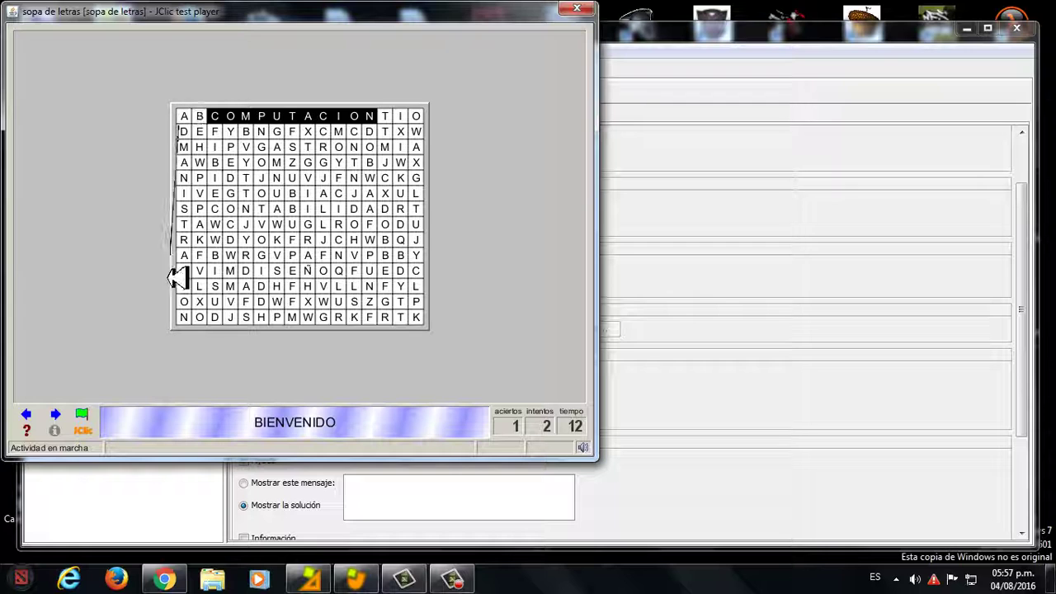
pyautogui.click(189, 313)
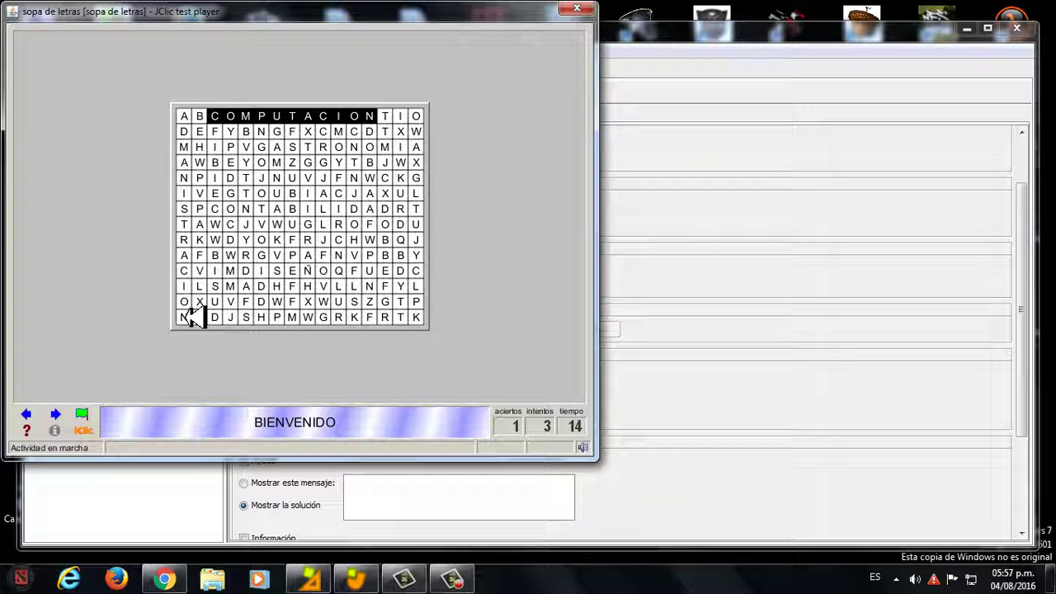
pyautogui.click(191, 315)
pyautogui.click(186, 114)
pyautogui.click(185, 114)
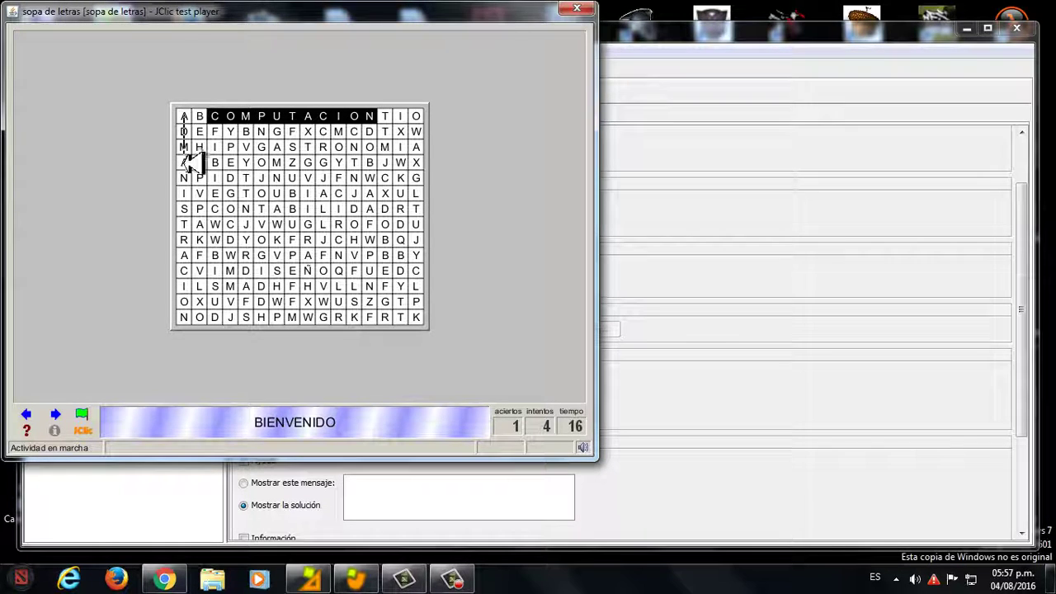
pyautogui.click(190, 315)
pyautogui.click(201, 163)
# - Mark the hidden words CONTABILIDAD, DISEÑO and GASTRONOMIA in the test puzzle
pyautogui.click(217, 209)
pyautogui.click(385, 209)
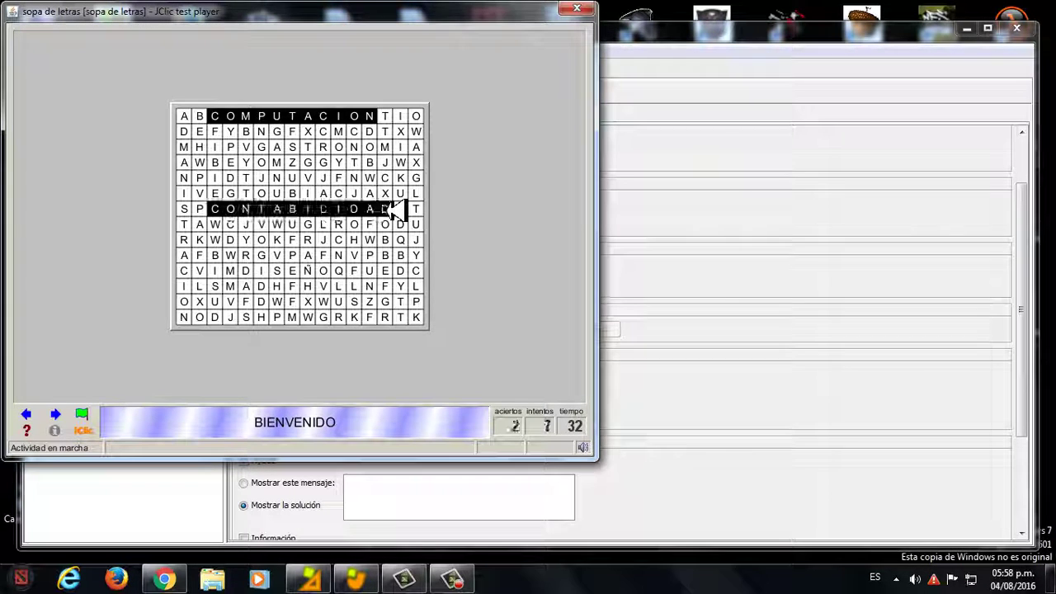
pyautogui.click(245, 271)
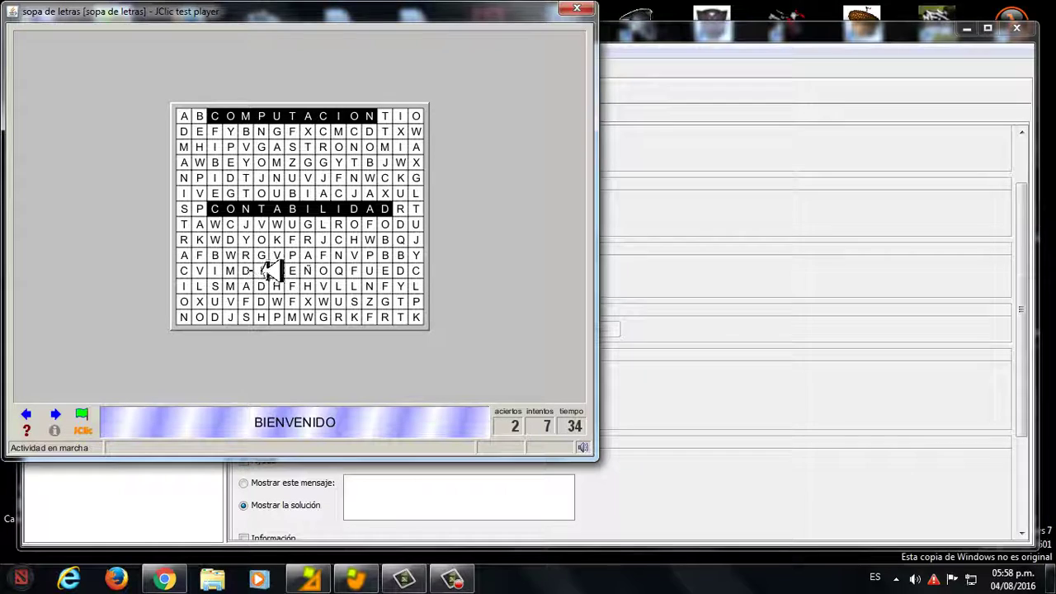
pyautogui.click(322, 270)
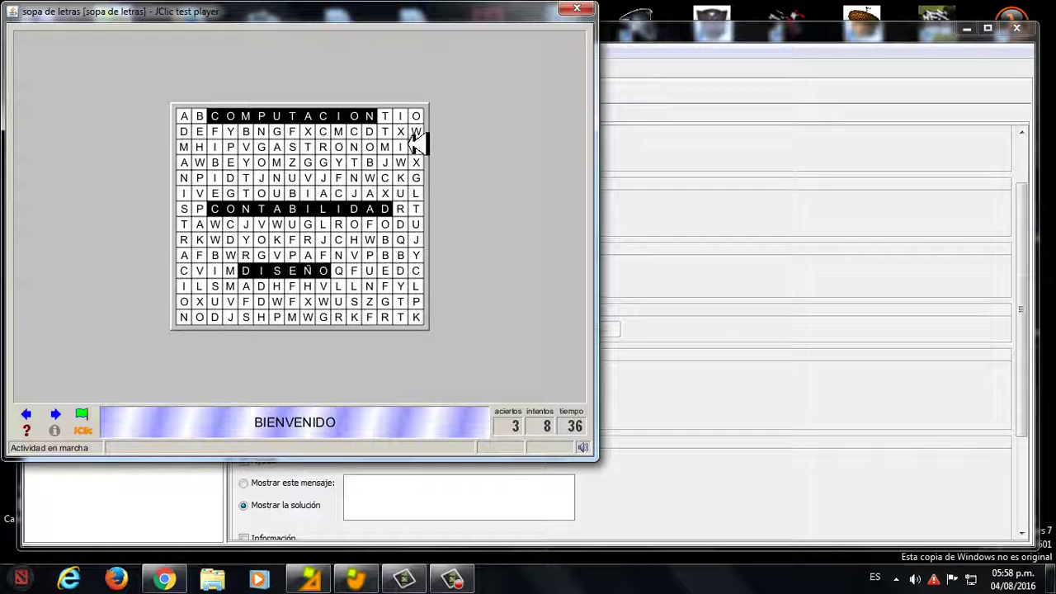
pyautogui.click(261, 147)
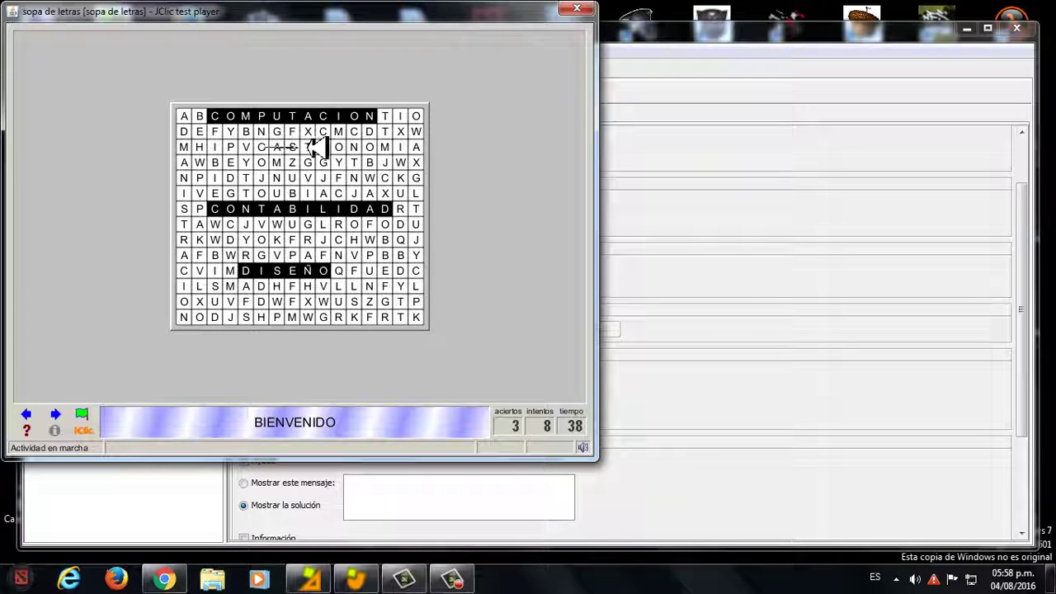
pyautogui.click(416, 147)
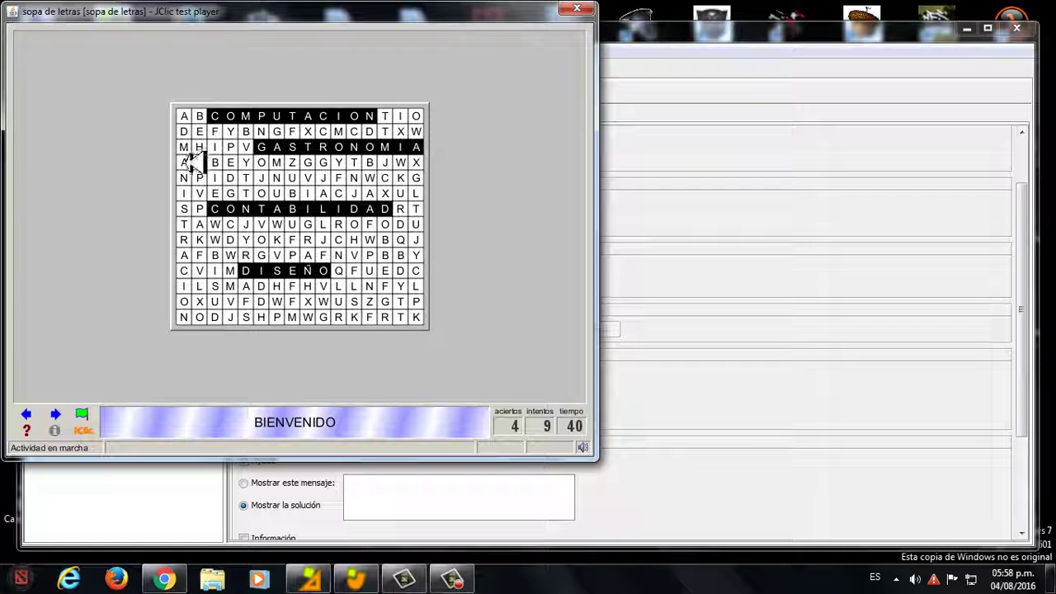
# - Mark wrong letter lines in the test puzzle until all 20 allowed attempts are used, and close the test player
pyautogui.click(249, 281)
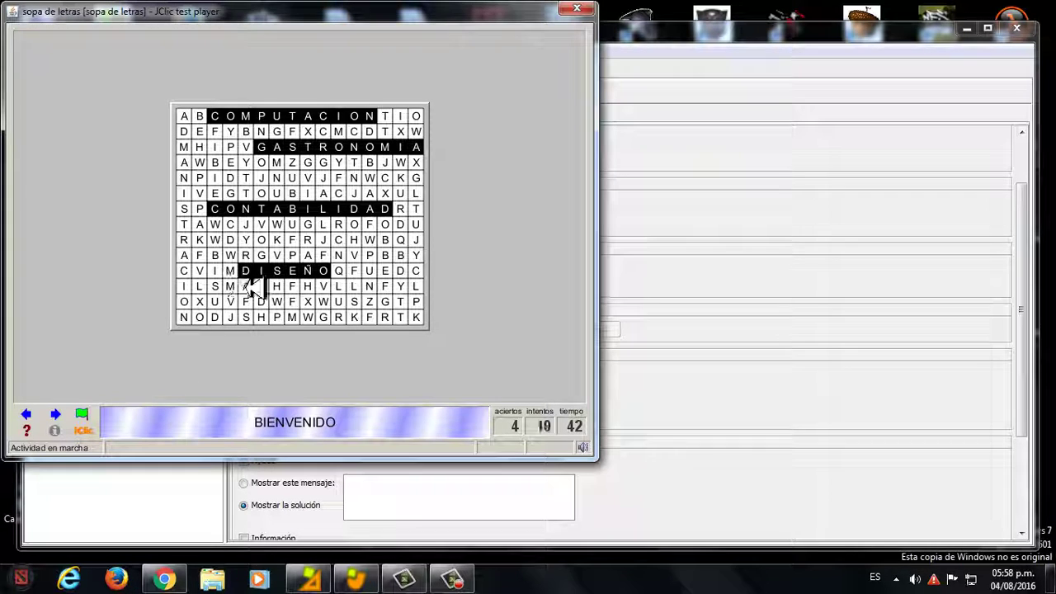
pyautogui.click(240, 244)
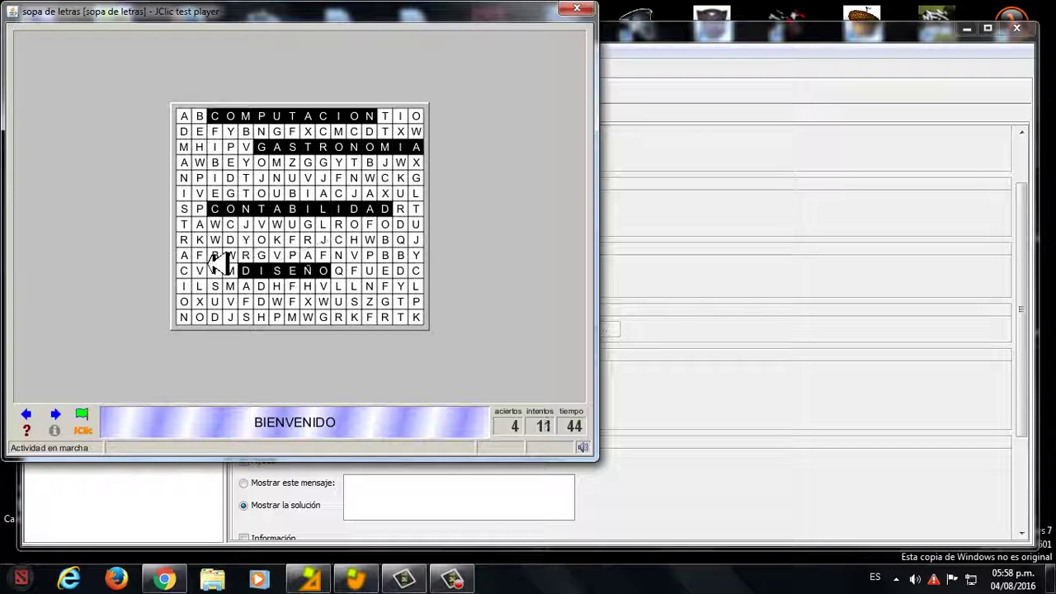
pyautogui.click(215, 239)
pyautogui.click(312, 237)
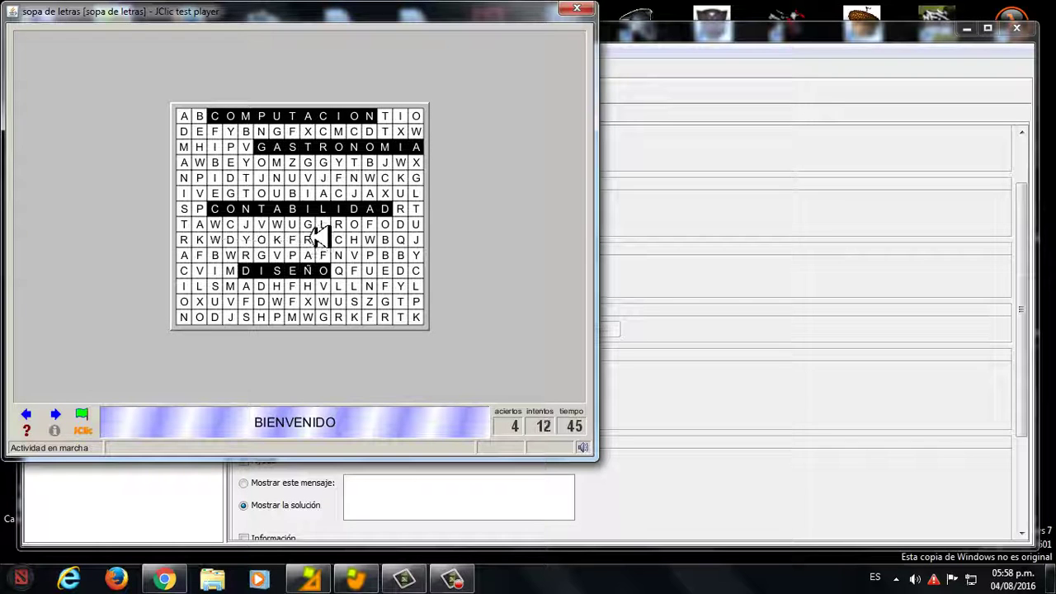
pyautogui.click(208, 258)
pyautogui.click(384, 238)
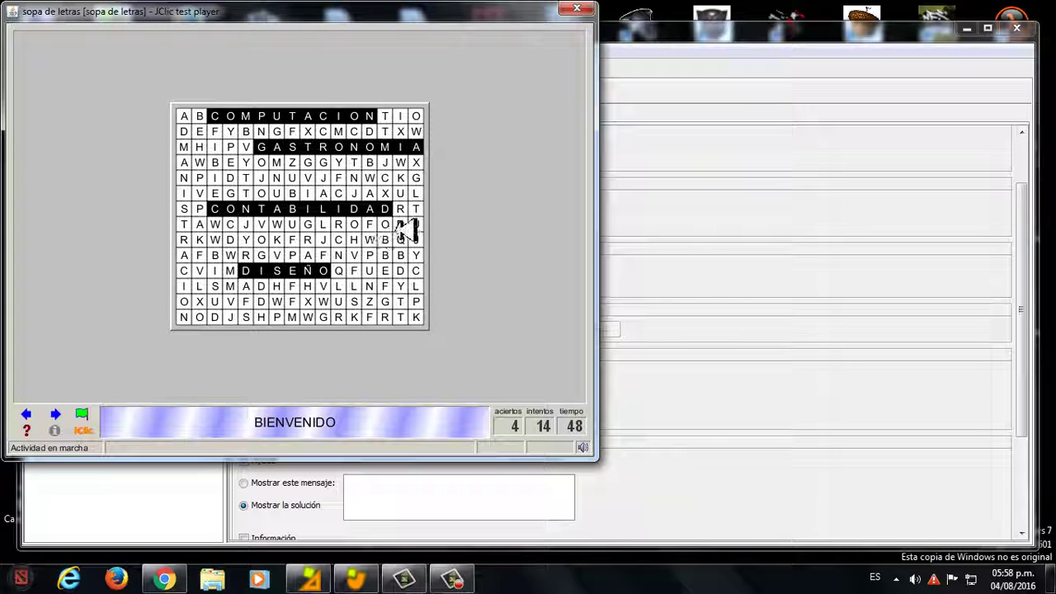
pyautogui.click(403, 235)
pyautogui.click(404, 285)
pyautogui.click(322, 302)
pyautogui.click(404, 302)
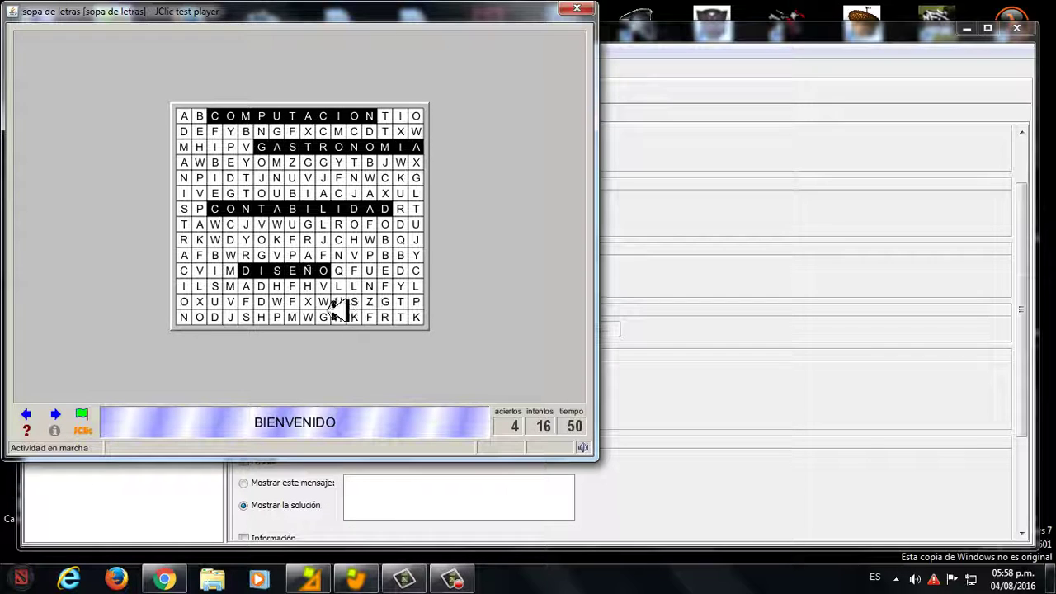
pyautogui.click(323, 316)
pyautogui.click(361, 319)
pyautogui.click(218, 302)
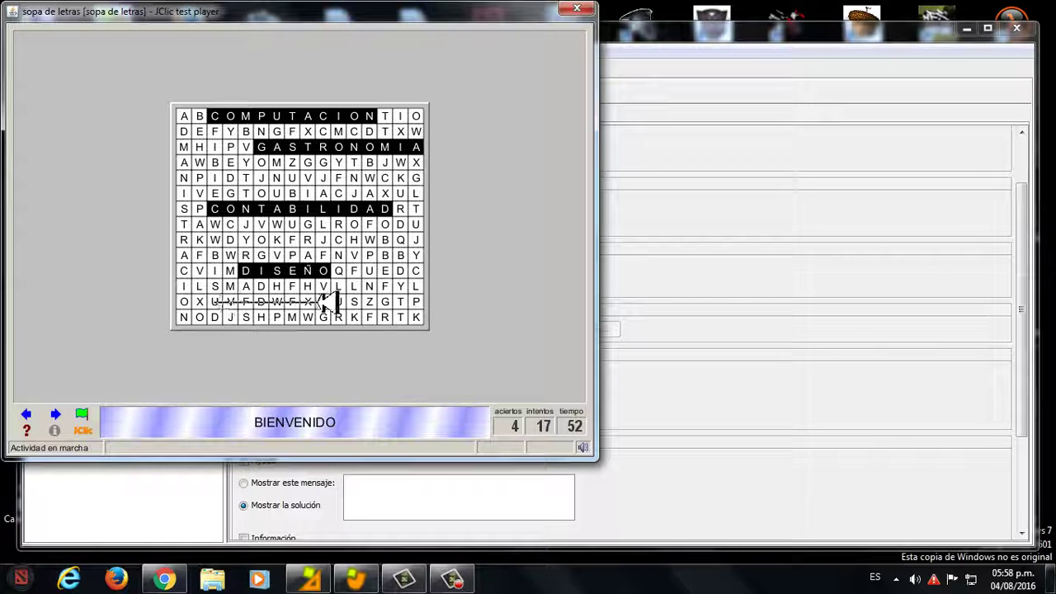
pyautogui.click(324, 301)
pyautogui.click(379, 259)
pyautogui.click(370, 287)
pyautogui.click(252, 295)
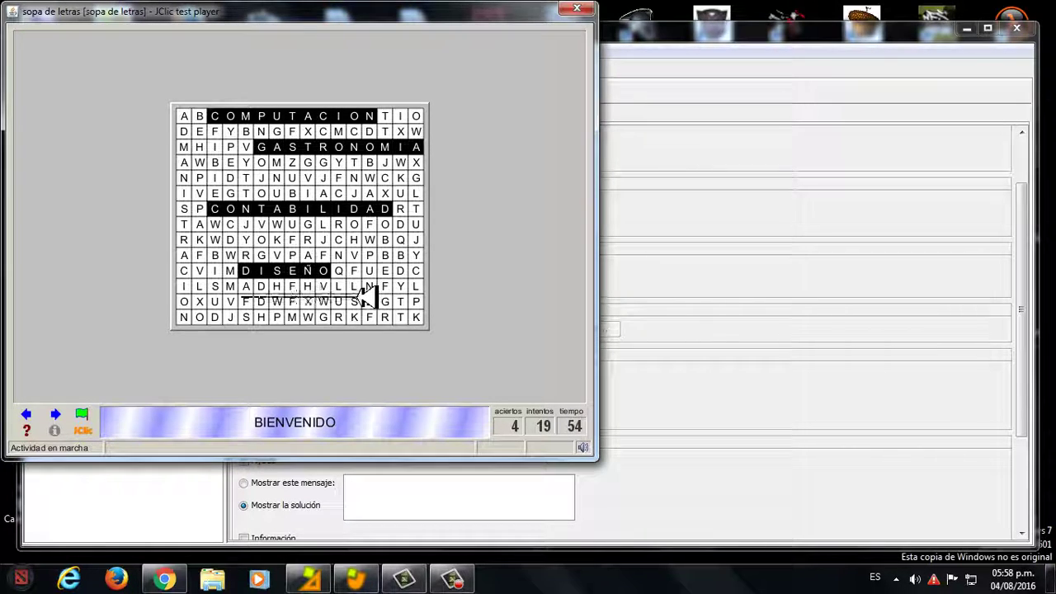
pyautogui.click(366, 300)
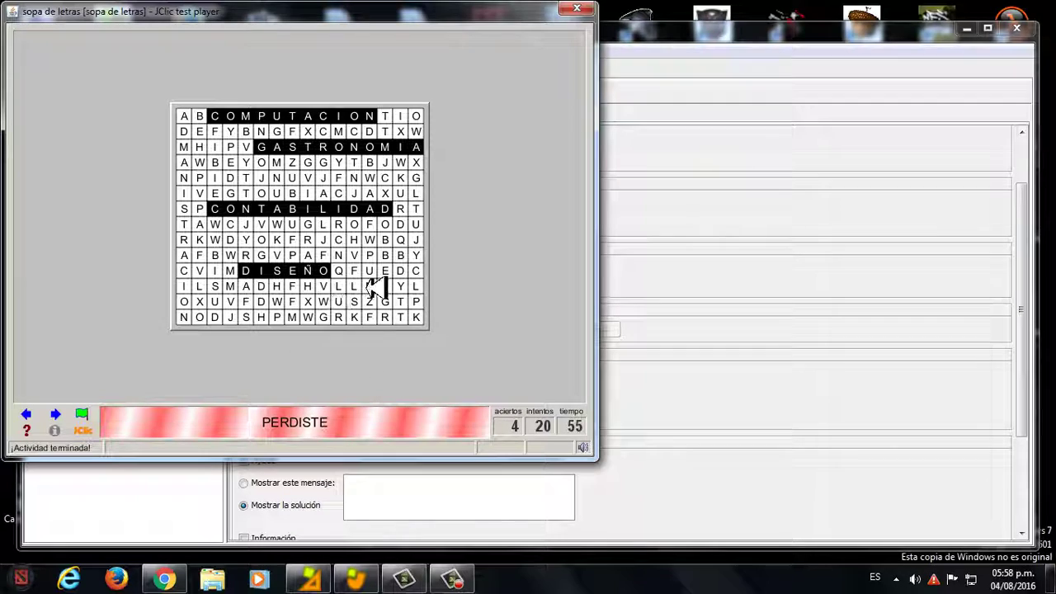
pyautogui.click(576, 10)
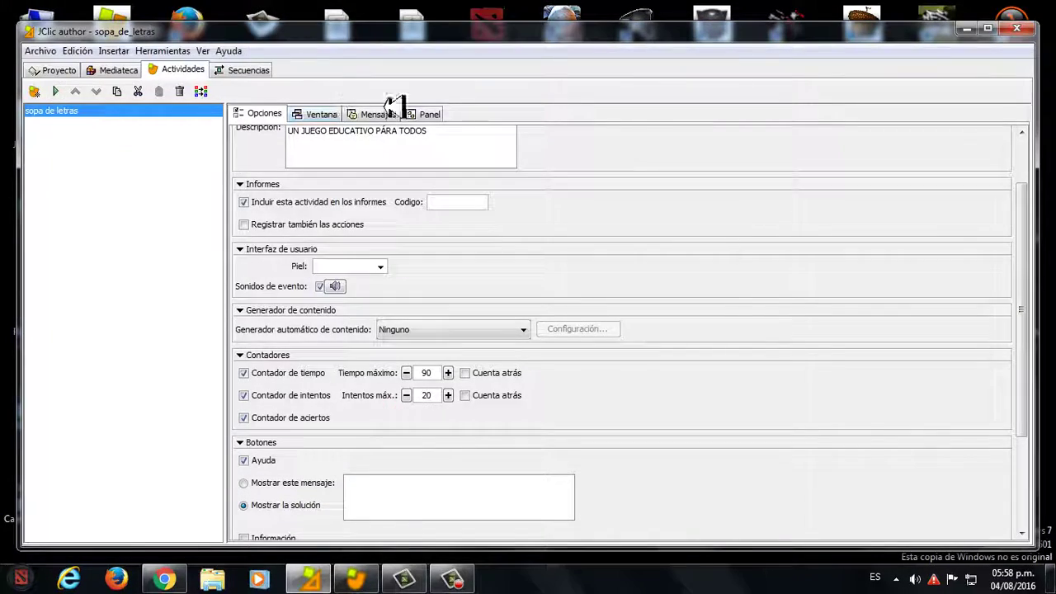
# - Correct ADMINISTRACION in the letter grid by entering I in the fourth cell of the first column
pyautogui.click(428, 112)
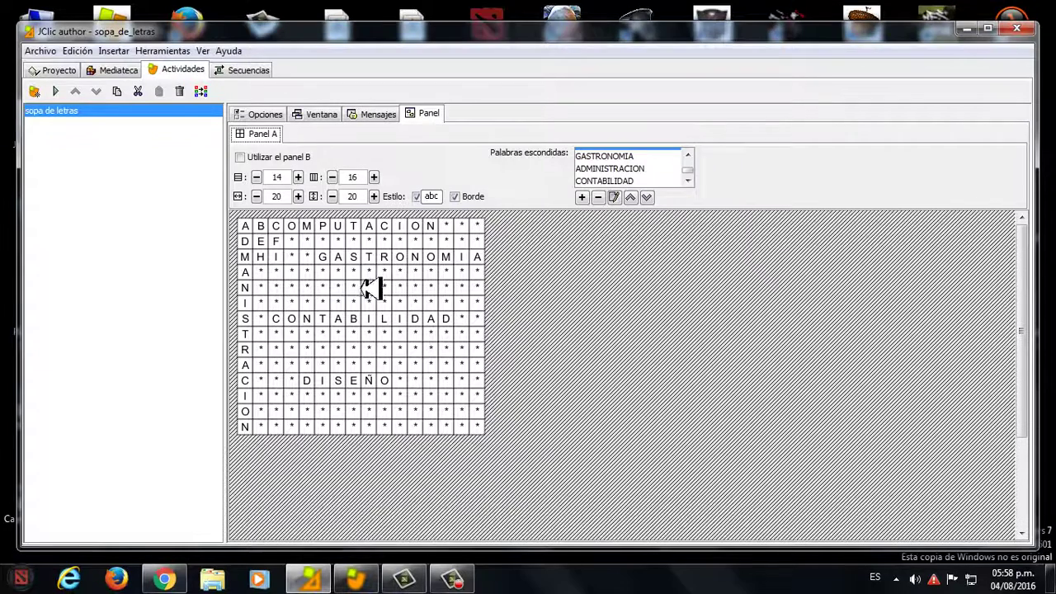
pyautogui.click(249, 272)
pyautogui.write('I')
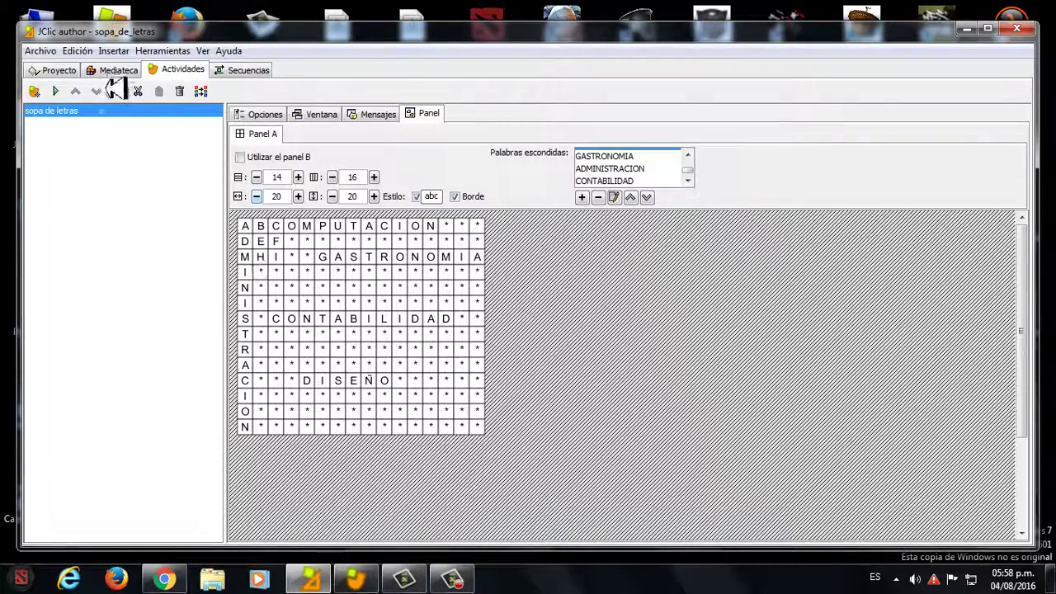
# - Test the corrected puzzle by marking ADMINISTRACION, COMPUTACION, CONTABILIDAD, GASTRONOMIA and DISEÑO, and close the test player
pyautogui.click(56, 91)
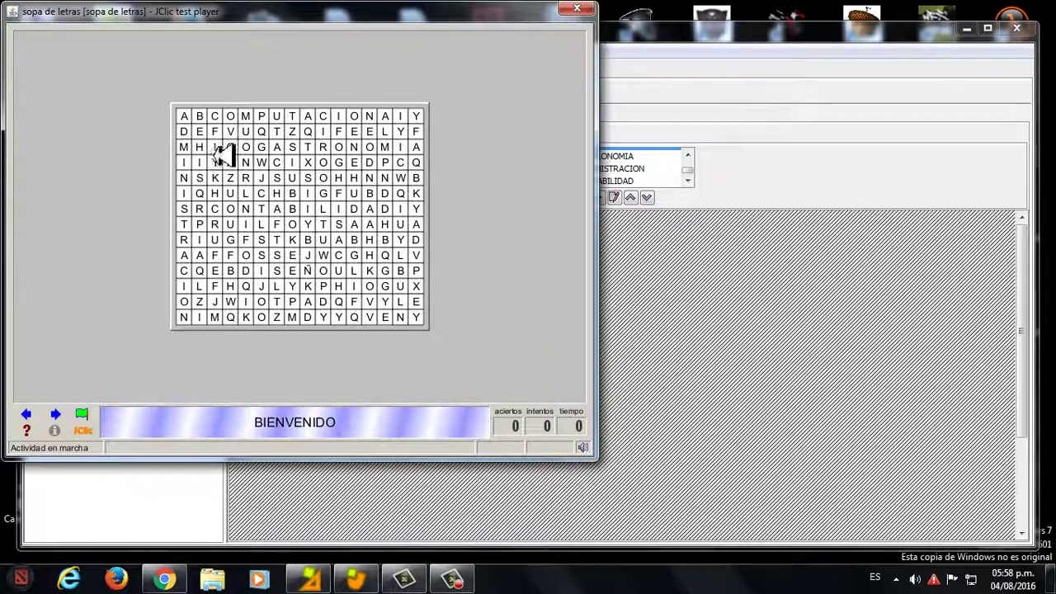
pyautogui.click(184, 115)
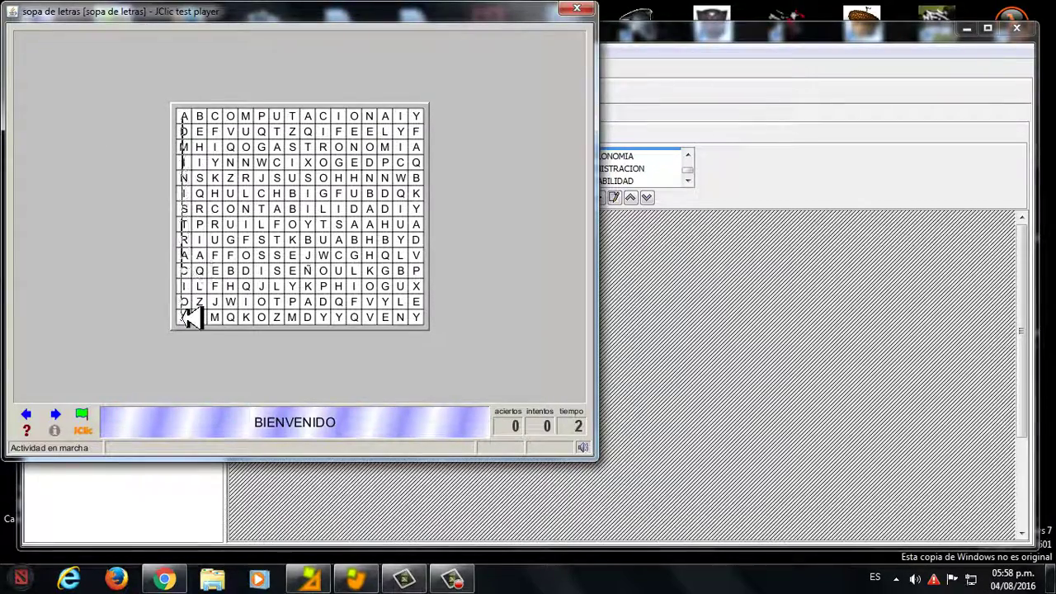
pyautogui.click(186, 316)
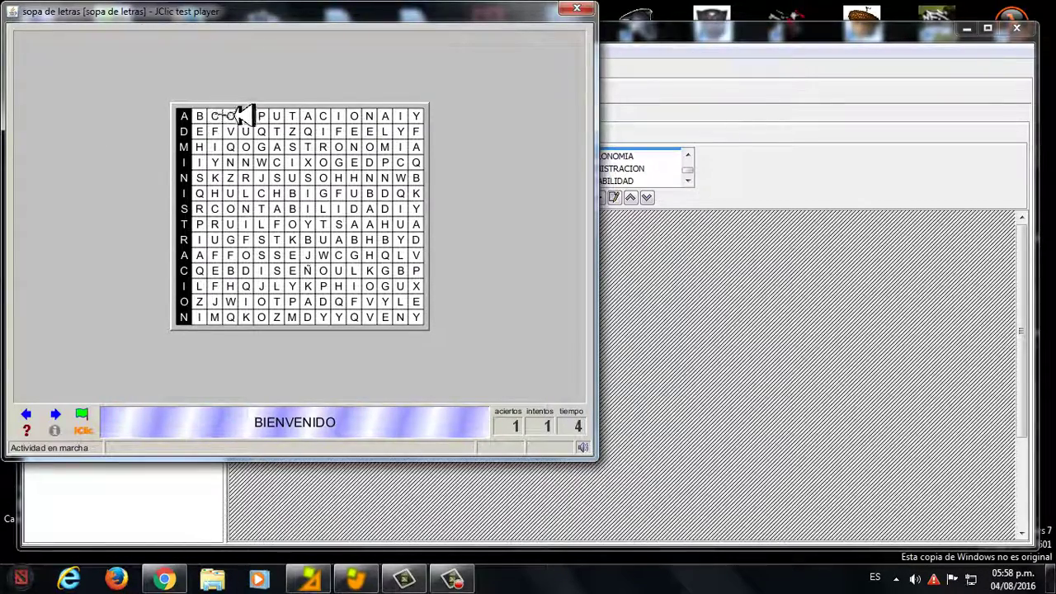
pyautogui.click(369, 115)
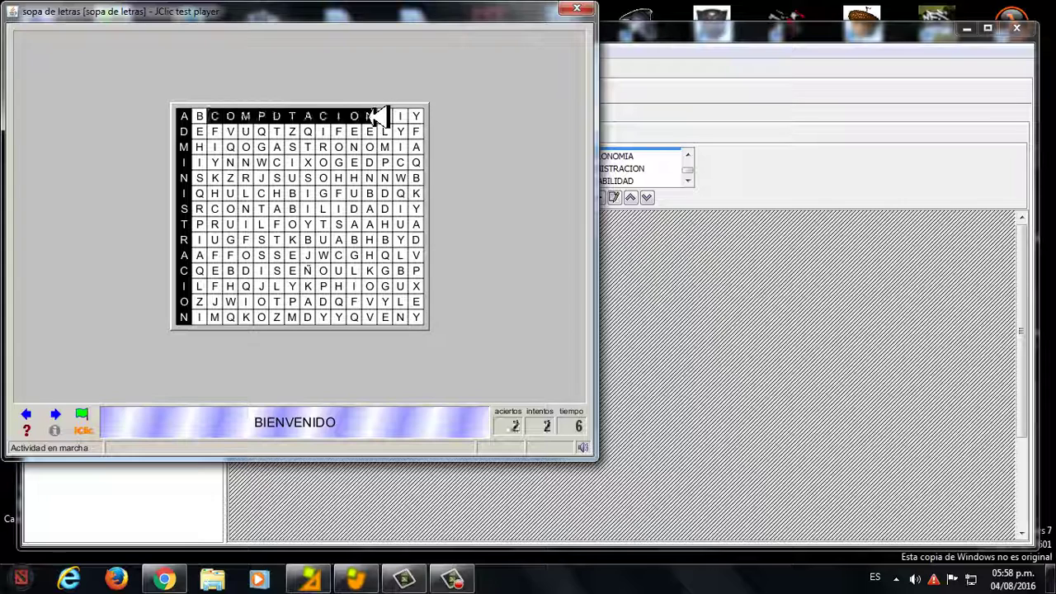
pyautogui.click(216, 209)
pyautogui.click(384, 209)
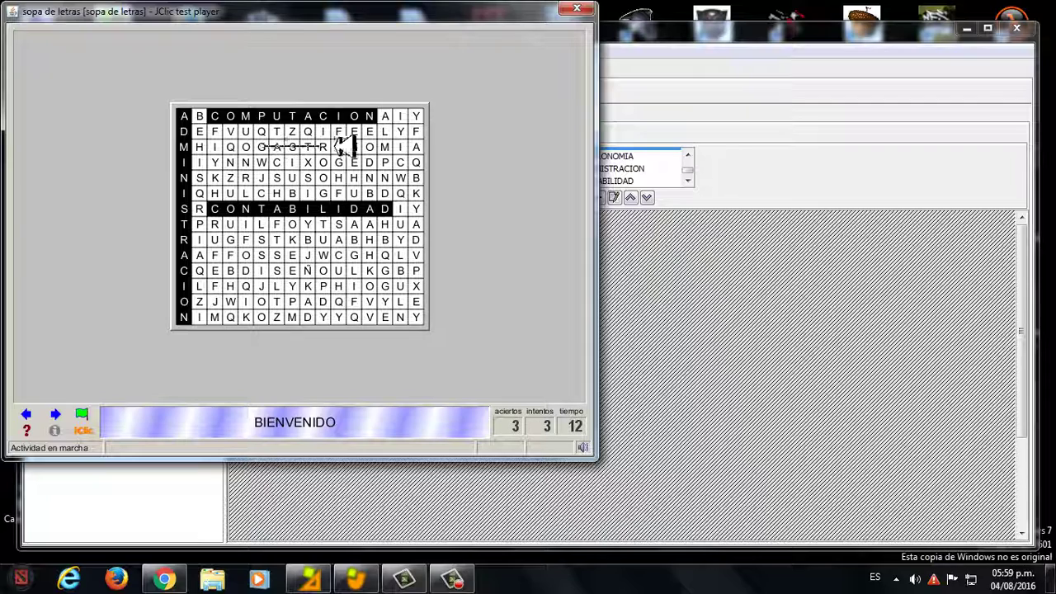
pyautogui.click(417, 147)
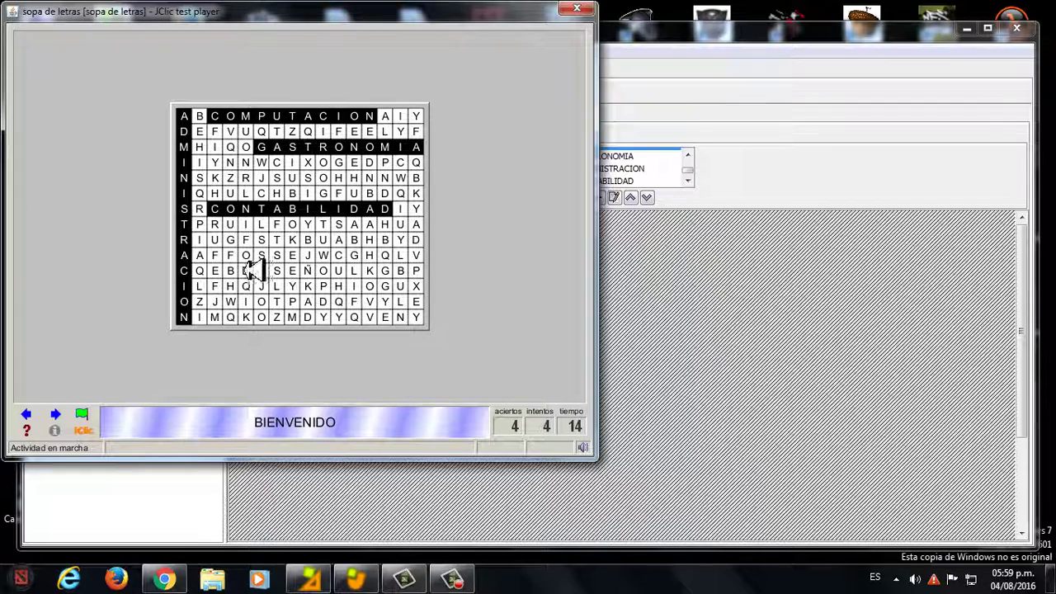
pyautogui.click(248, 270)
pyautogui.click(323, 270)
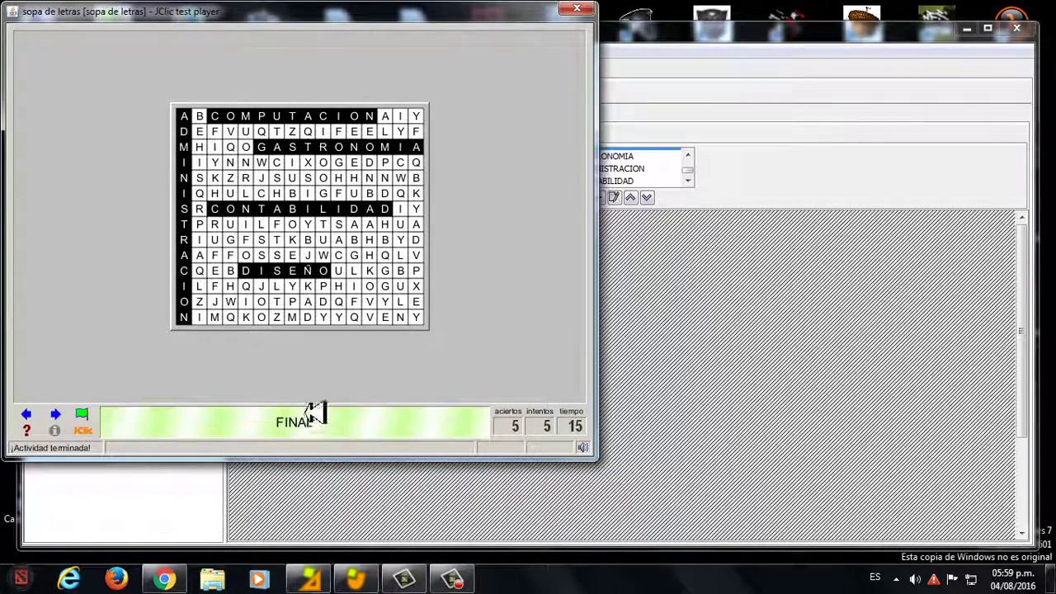
pyautogui.click(576, 8)
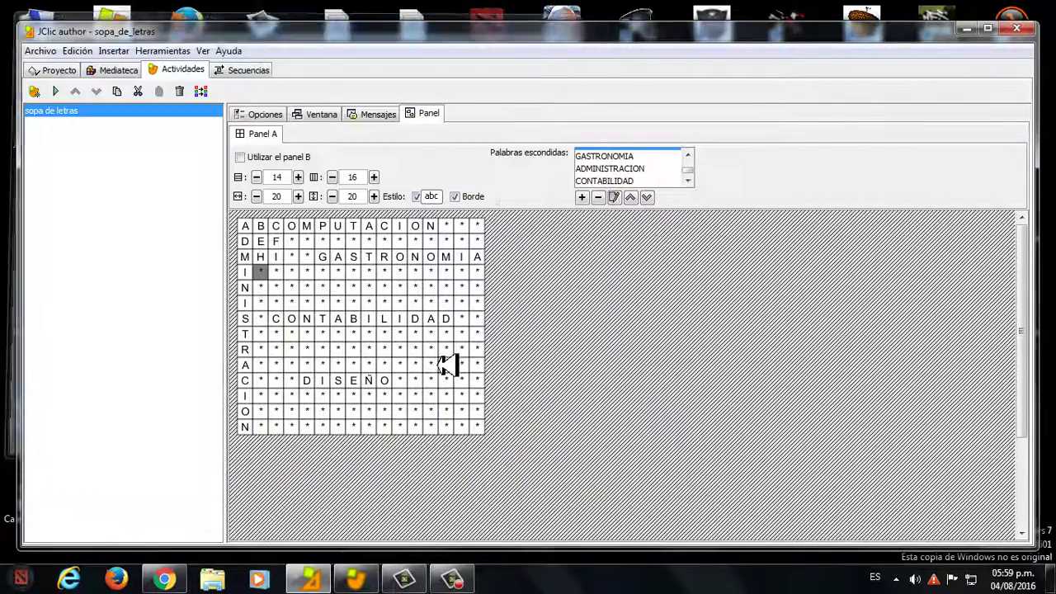
pyautogui.click(451, 579)
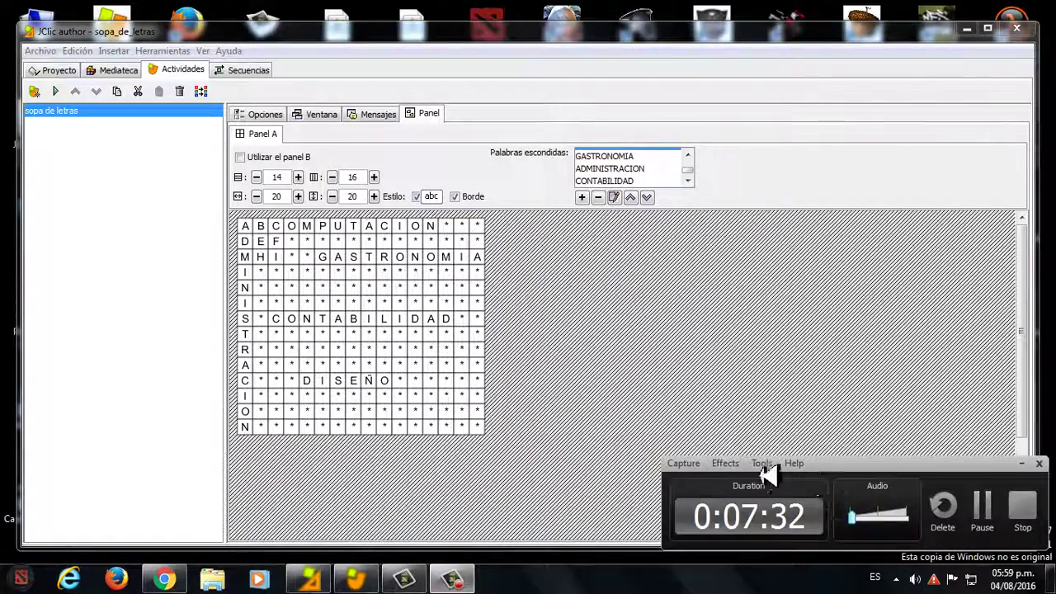
pyautogui.click(980, 505)
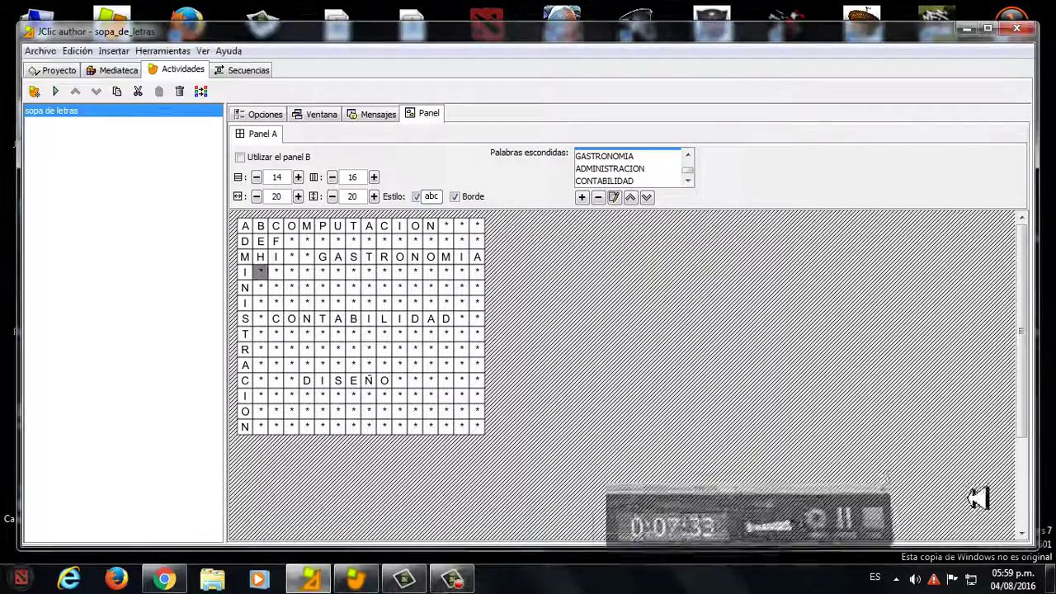
# - Save the project to the desktop (Escritorio) as the compressed JClic project sopa_de_letras.jclic.zip
pyautogui.click(39, 51)
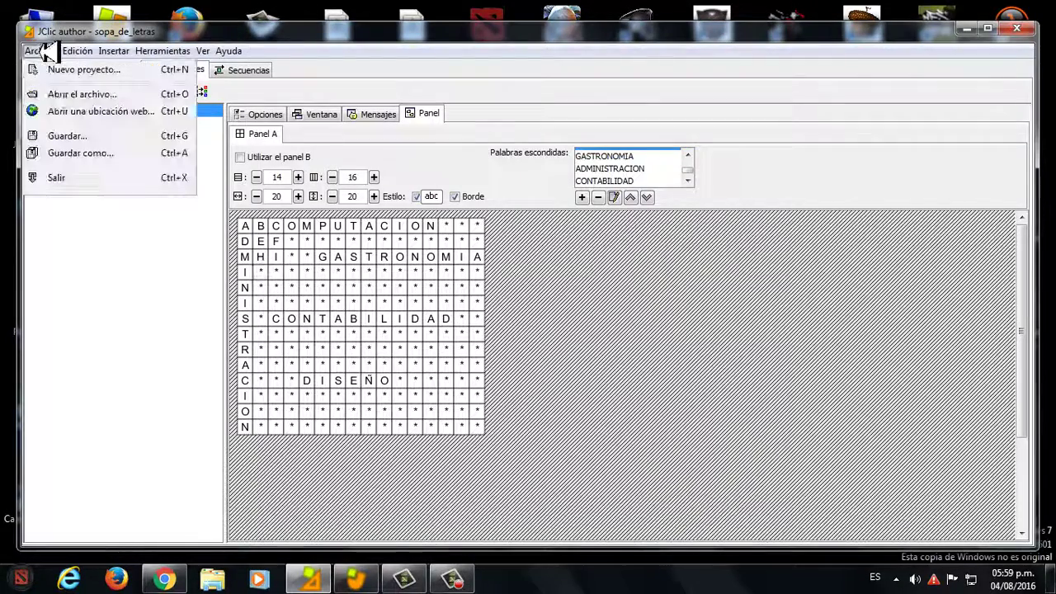
pyautogui.click(70, 148)
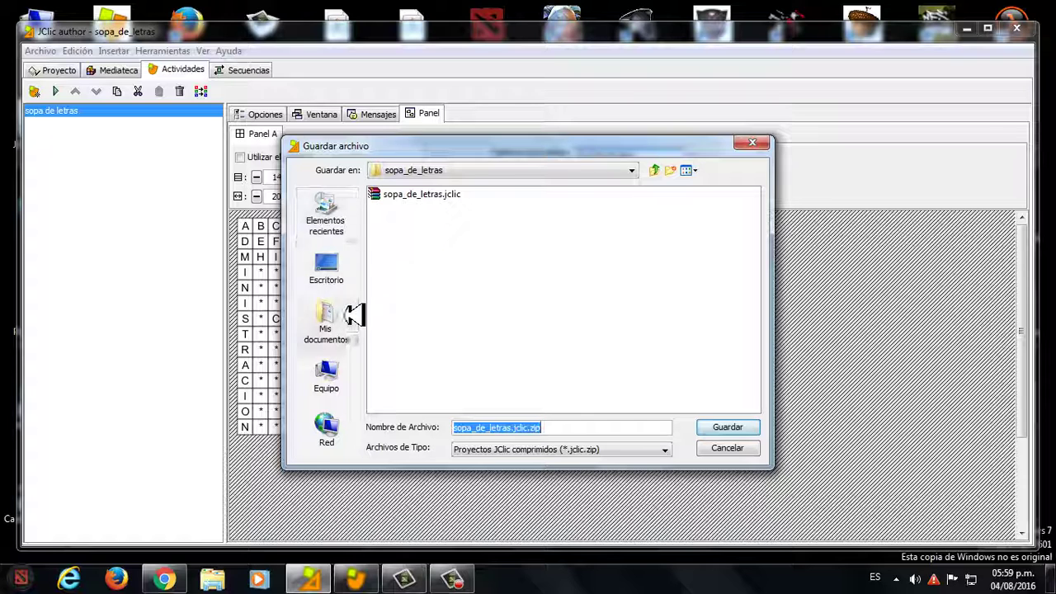
pyautogui.click(334, 275)
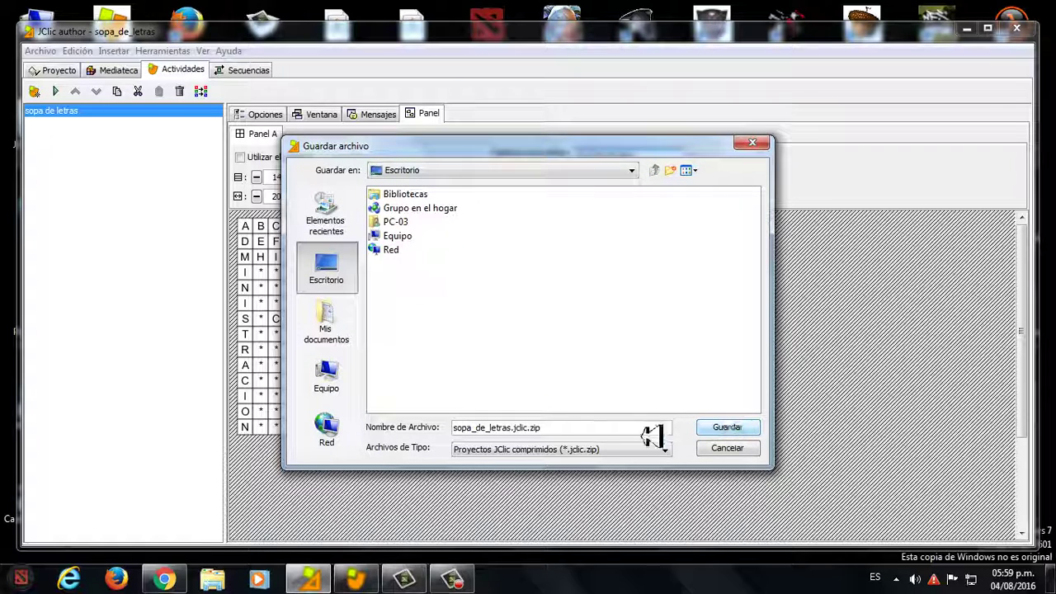
pyautogui.click(737, 427)
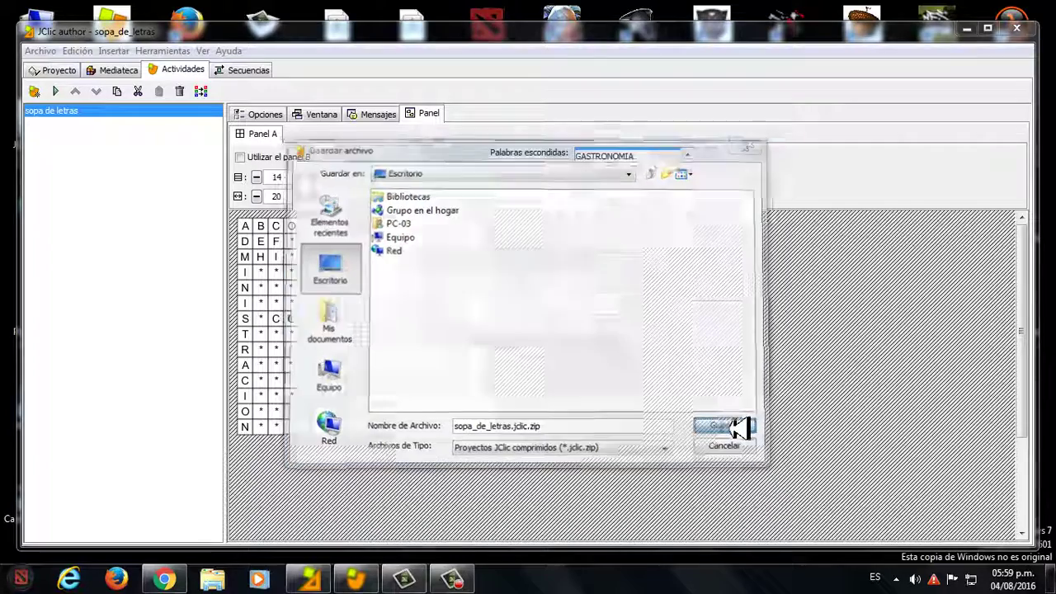
# - Run the word search once more in the test player and reload it, closing the player and minimizing the author window
pyautogui.click(65, 90)
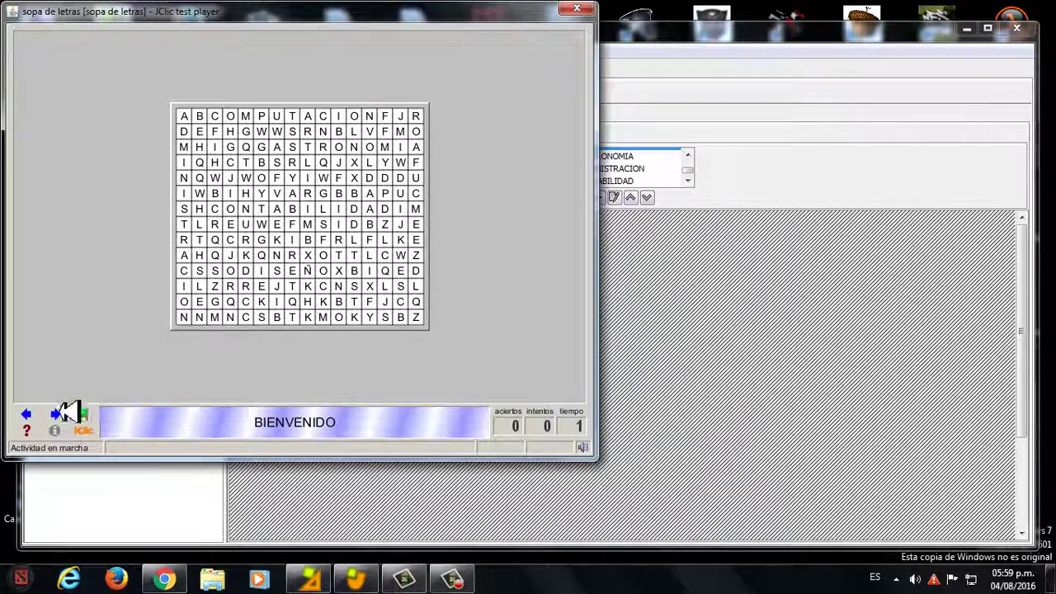
pyautogui.click(66, 412)
pyautogui.click(66, 412)
pyautogui.click(66, 413)
pyautogui.click(66, 412)
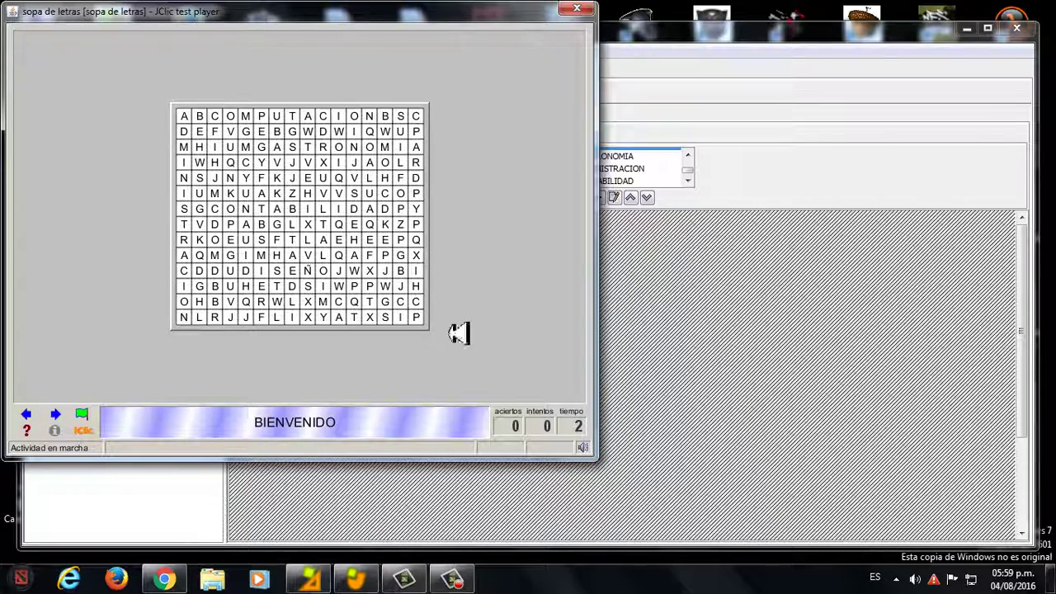
pyautogui.click(577, 9)
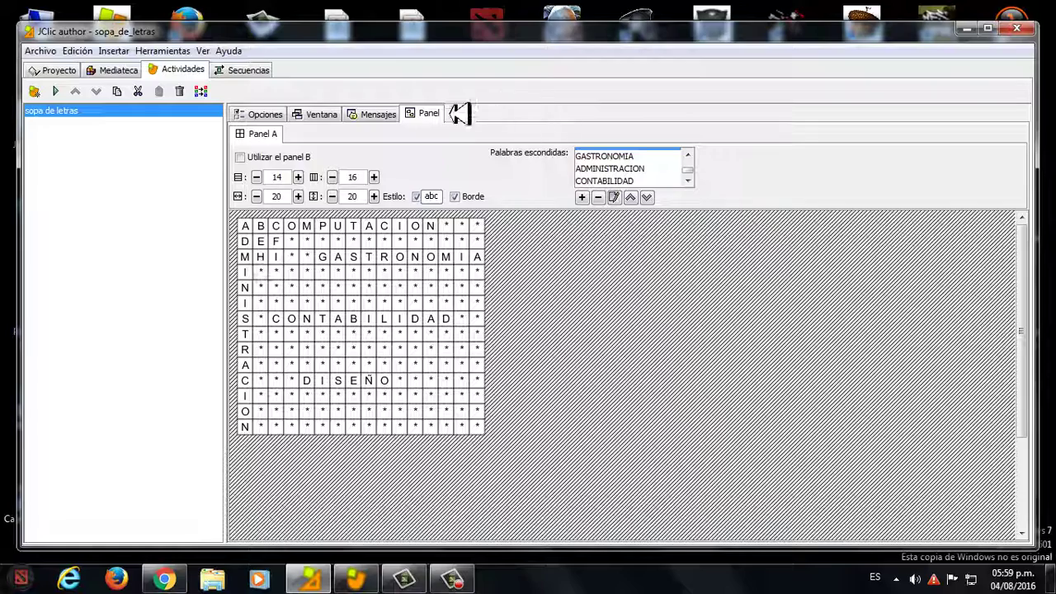
pyautogui.click(966, 29)
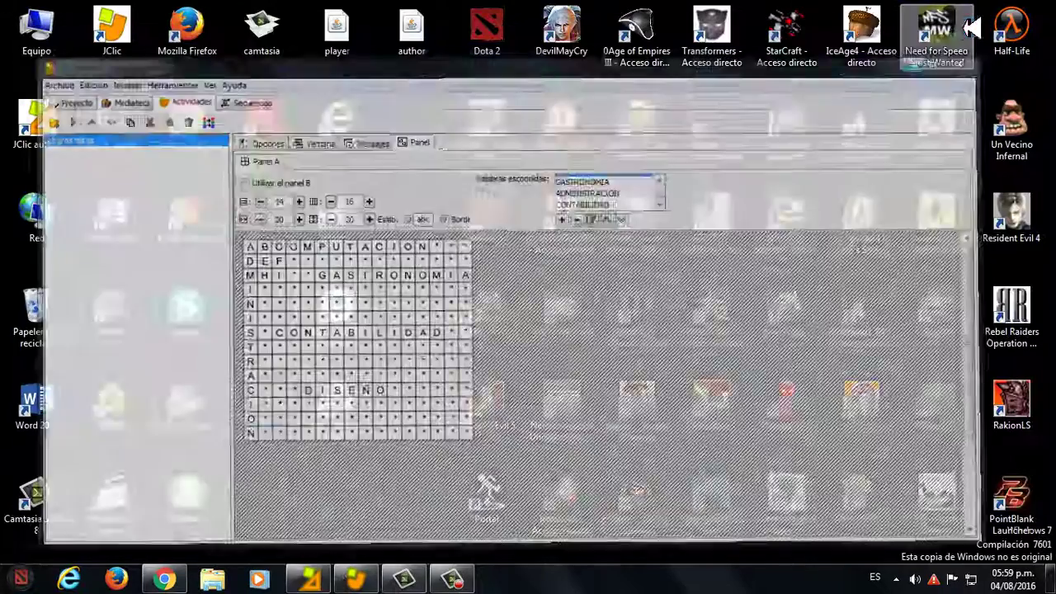